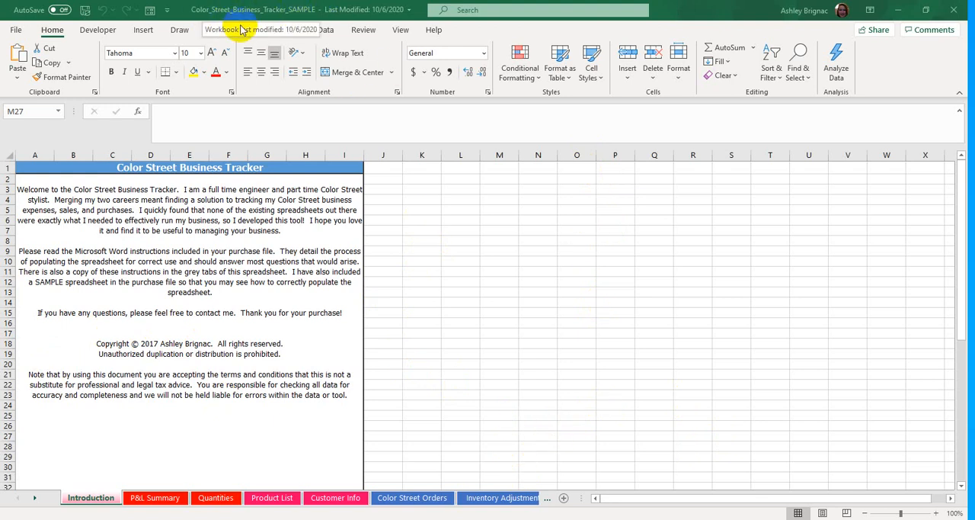
- Look over the Color Street Orders and Quantities sheets of the sample tracker workbook
click(404, 502)
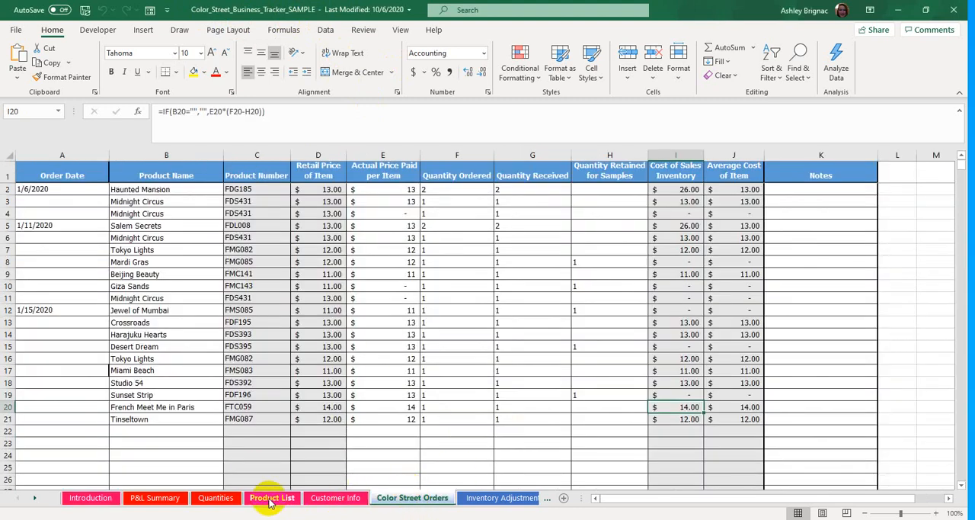
click(209, 497)
click(325, 419)
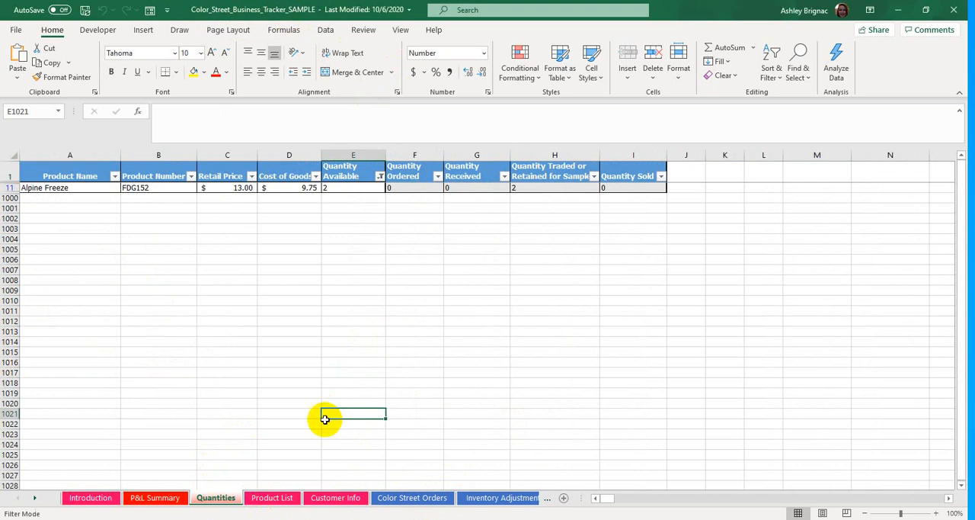
- Switch to the blank Color_Street_Business_Tracker workbook and review its P&L Summary sheet
mouse_move(400, 518)
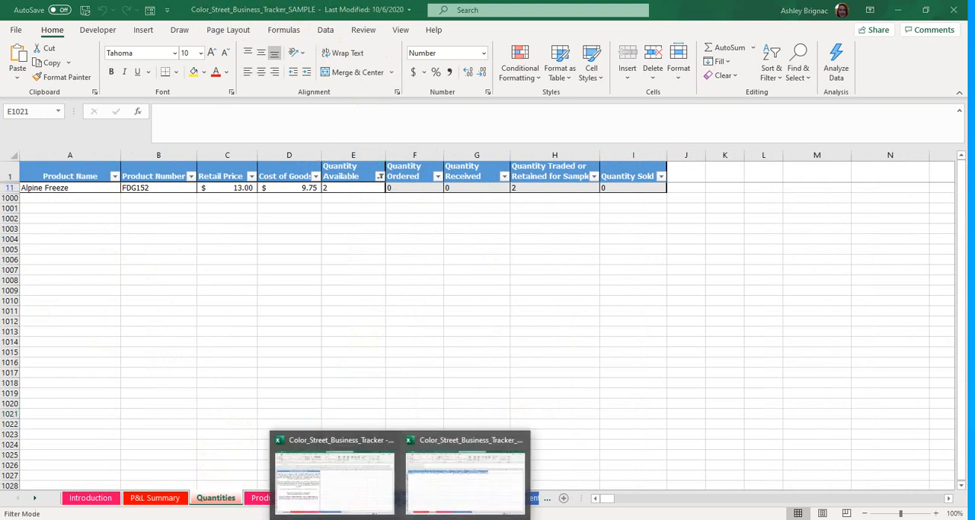
click(338, 483)
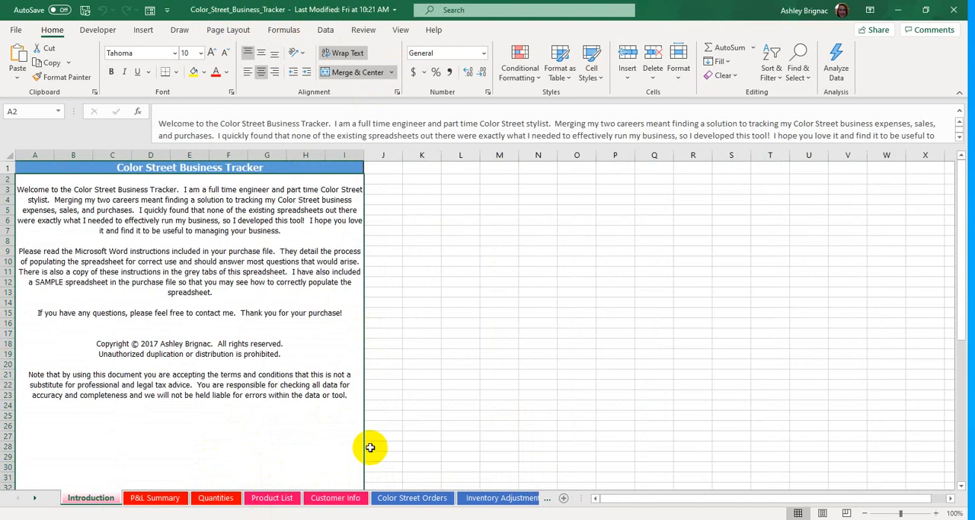
click(178, 497)
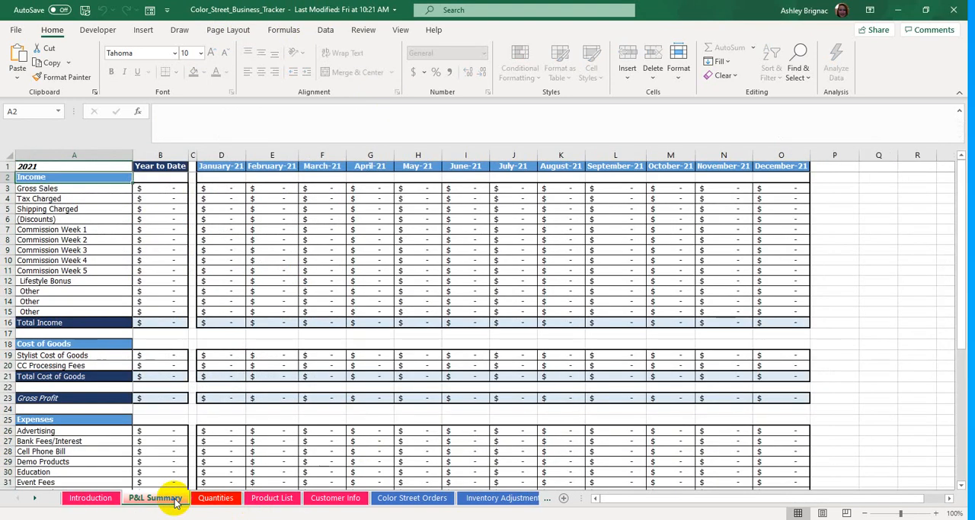
scroll(312, 387, down, 7)
scroll(314, 388, up, 7)
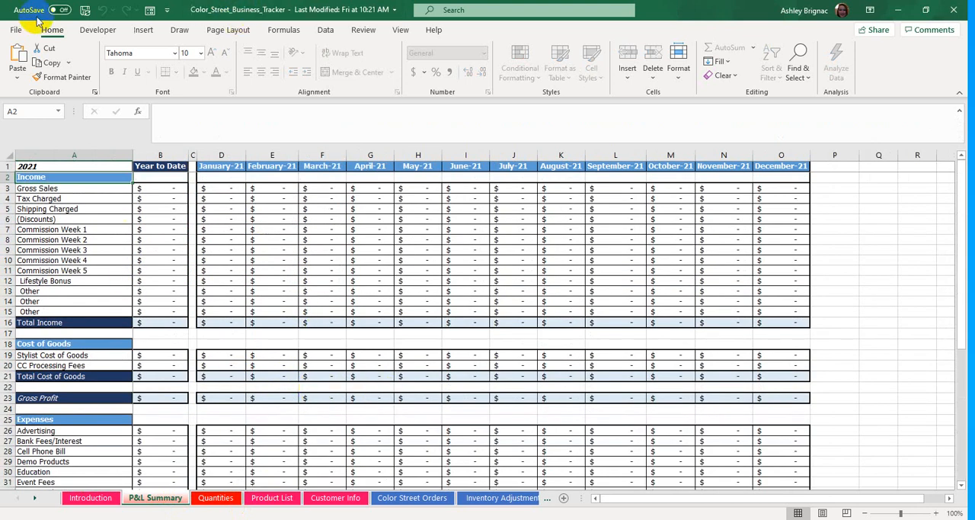
- Save a copy of the workbook as Color_Street_Business_Tracker_New Year in the same folder
click(17, 34)
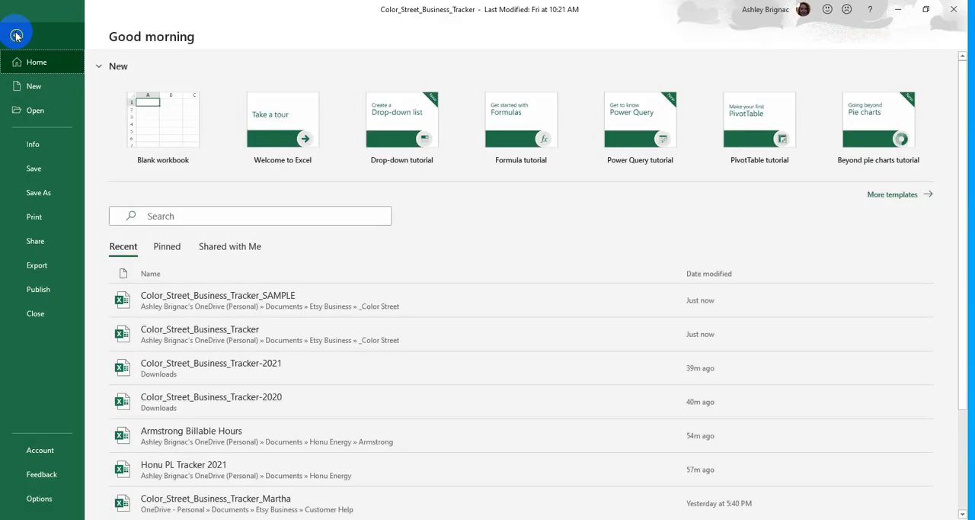
click(65, 200)
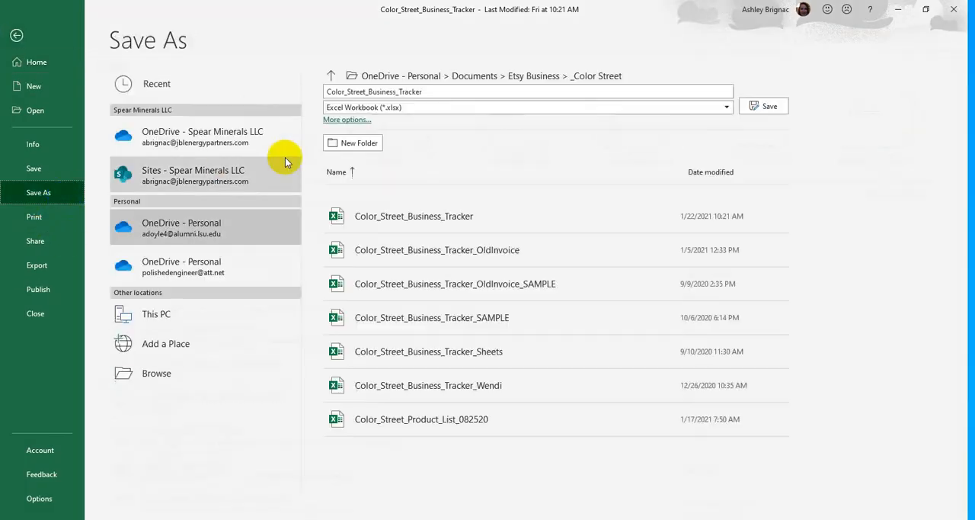
click(481, 89)
click(481, 89)
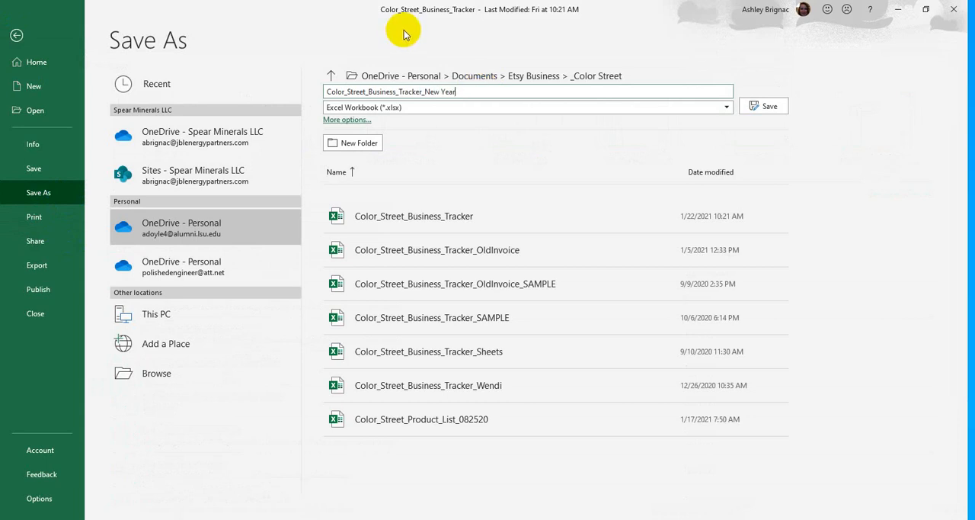
key(Return)
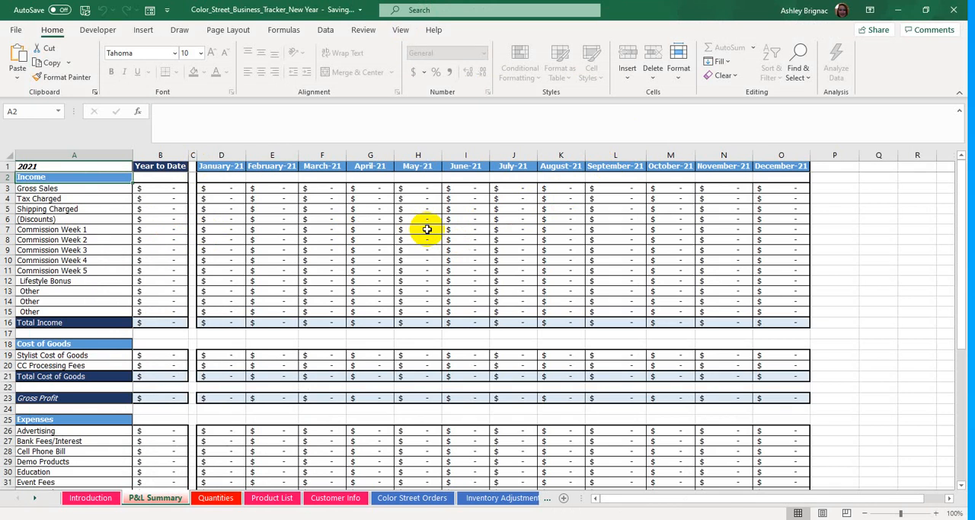
- Set the year in cell A1 of the P&L Summary sheet to 2022
click(65, 166)
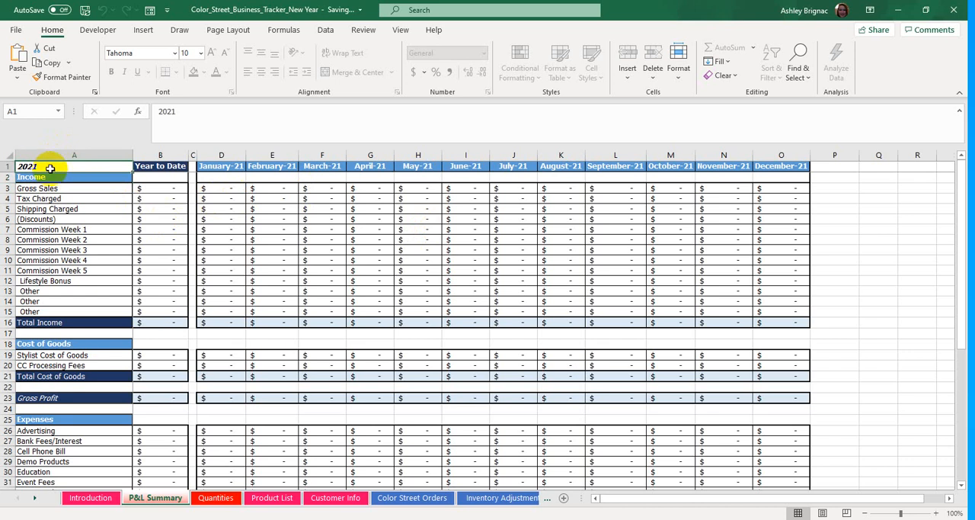
text(2)
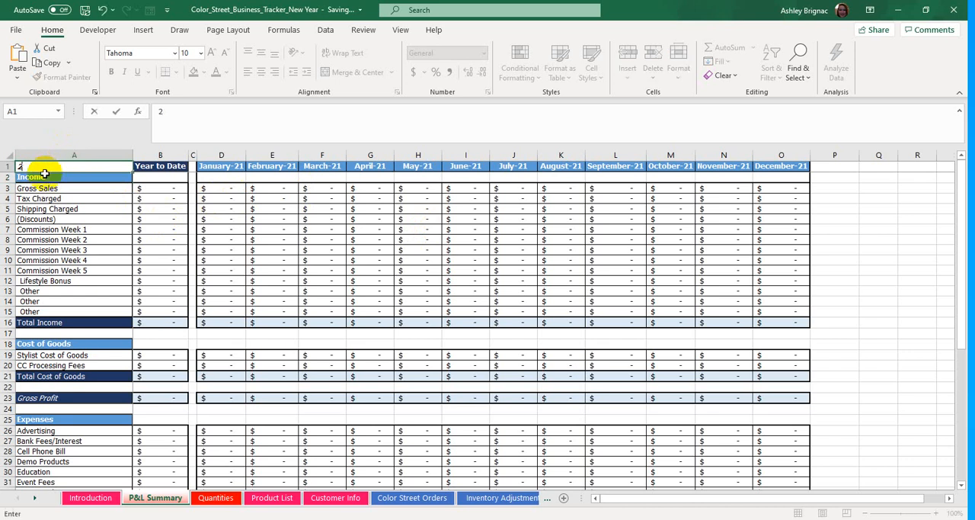
text(022)
key(Return)
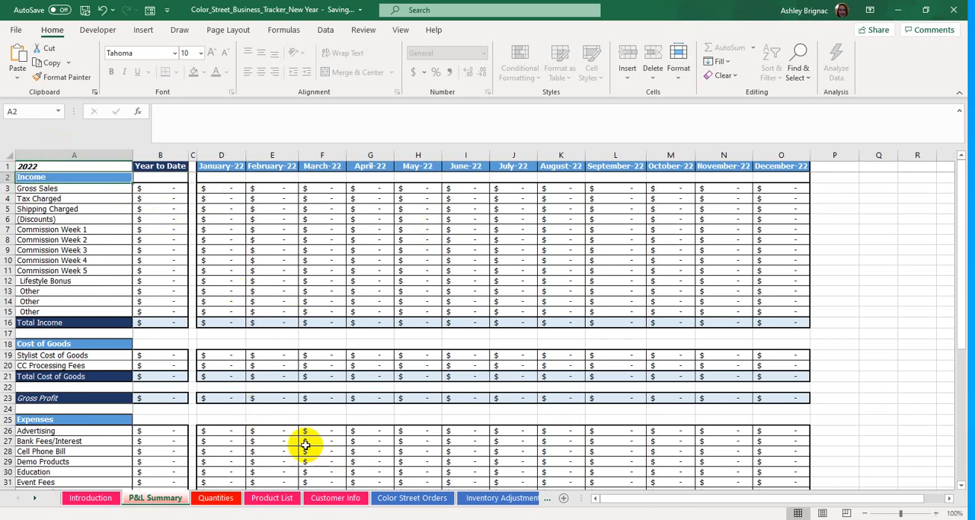
- Show the new workbook's Product List sheet, and copy columns A to D of the Product List in the sample tracker workbook
click(271, 499)
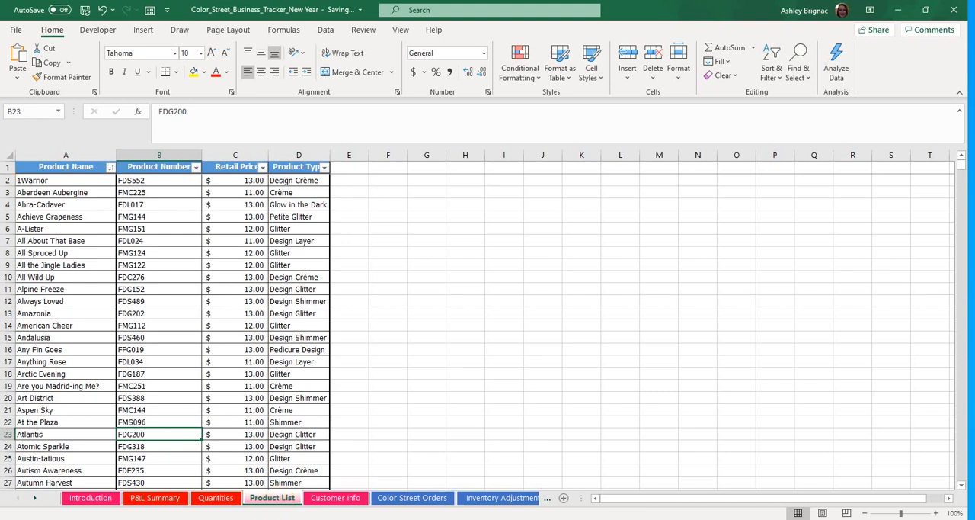
mouse_move(400, 518)
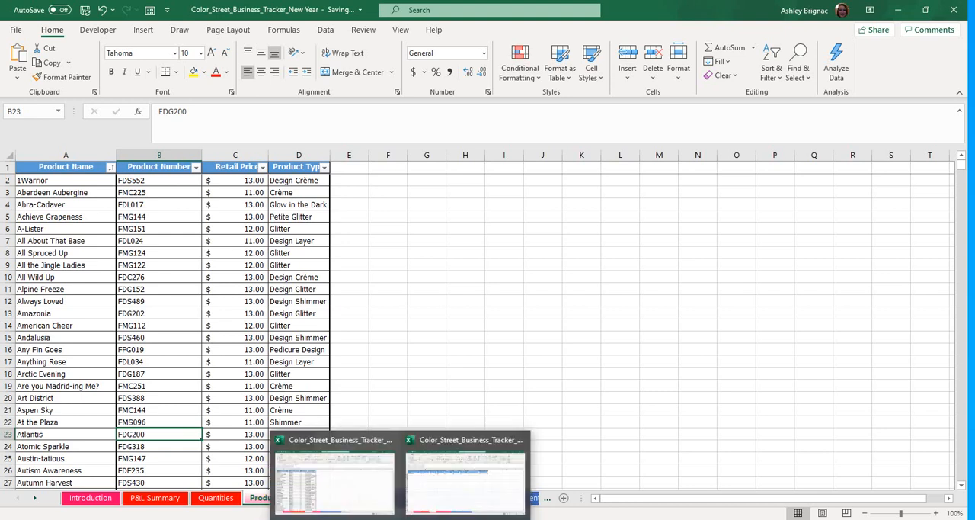
click(463, 467)
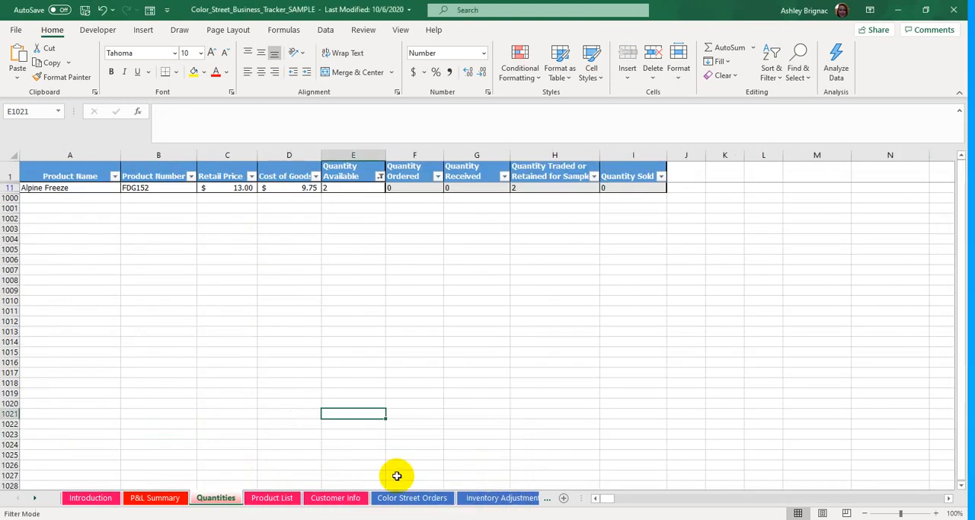
click(274, 497)
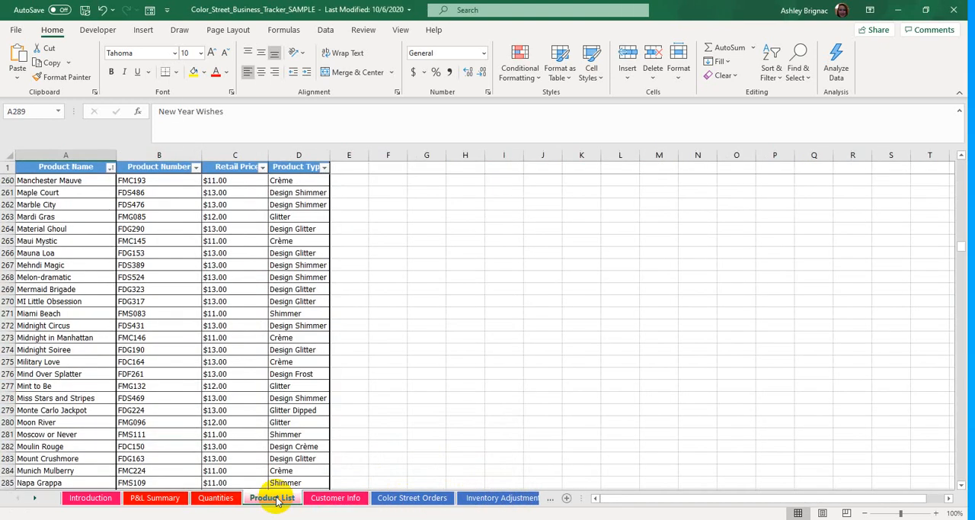
click(73, 152)
drag(74, 154, 301, 156)
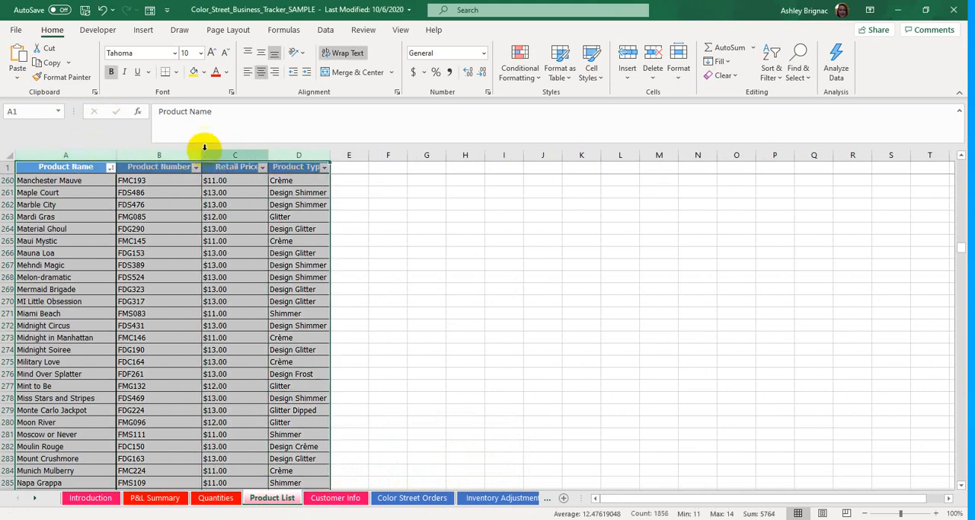
click(76, 153)
drag(82, 154, 315, 152)
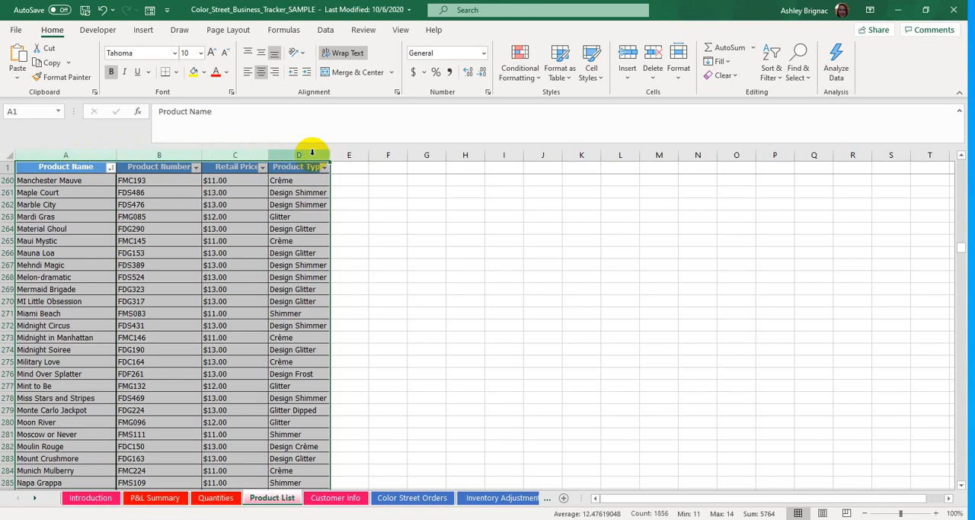
right_click(157, 244)
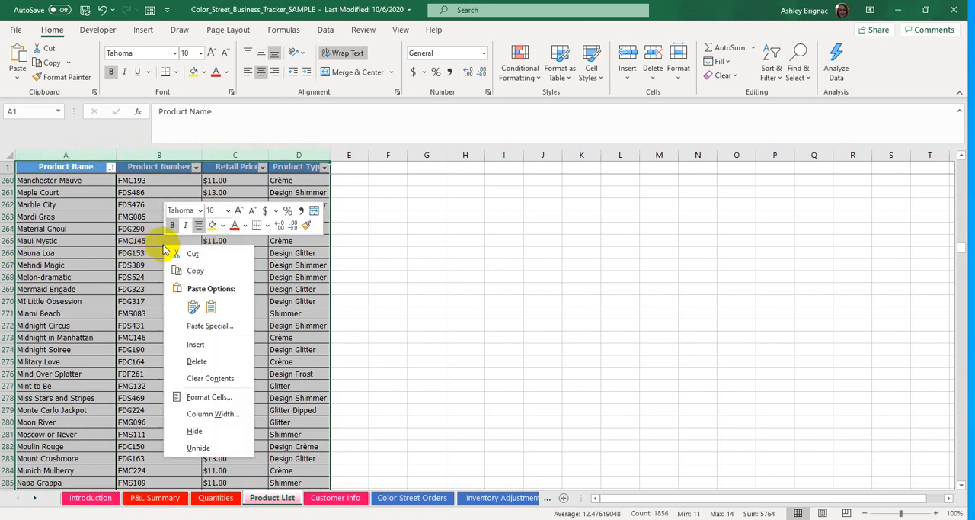
click(219, 268)
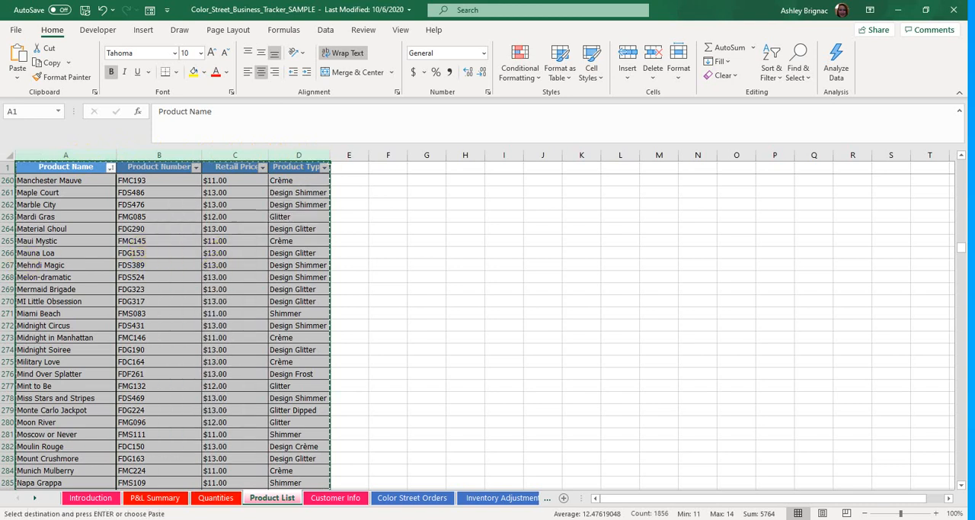
- Paste the copied product columns as values only into the New Year workbook's Product List, starting at column A
click(401, 518)
click(372, 496)
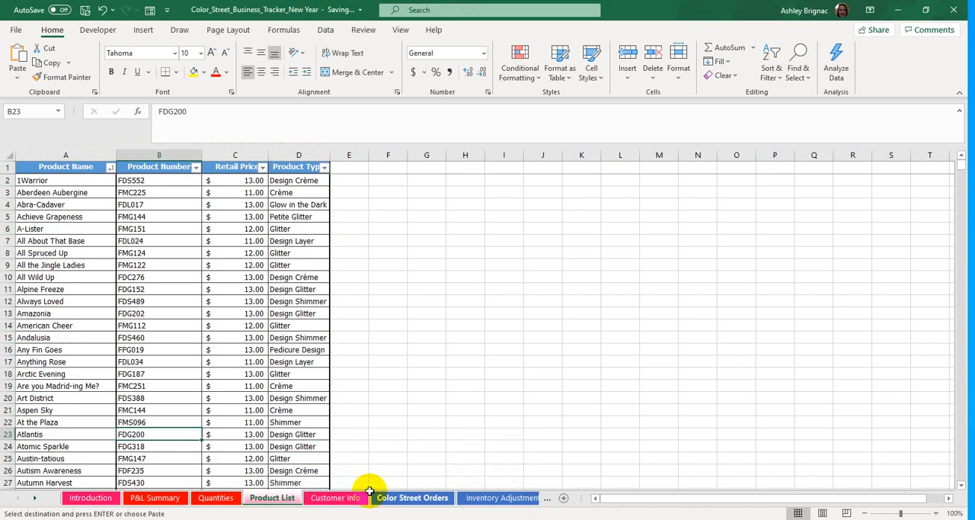
click(87, 148)
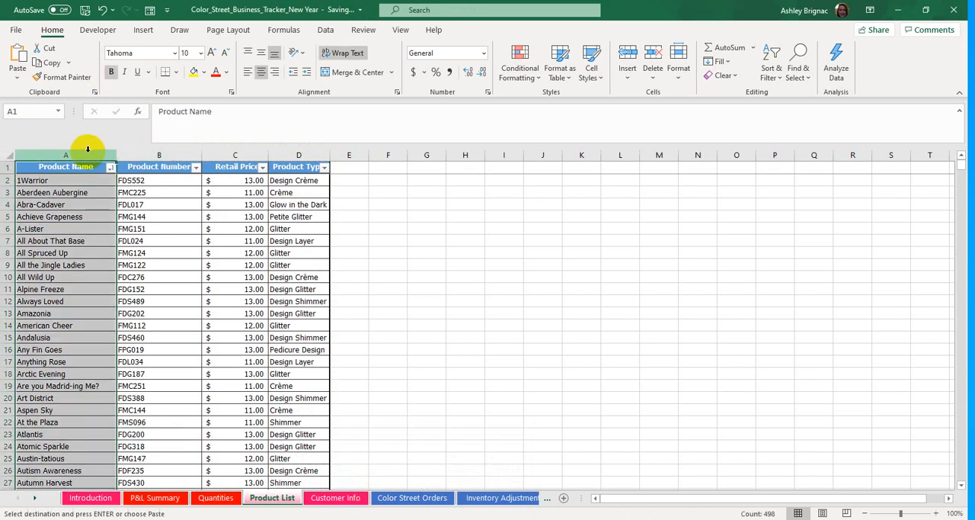
right_click(88, 150)
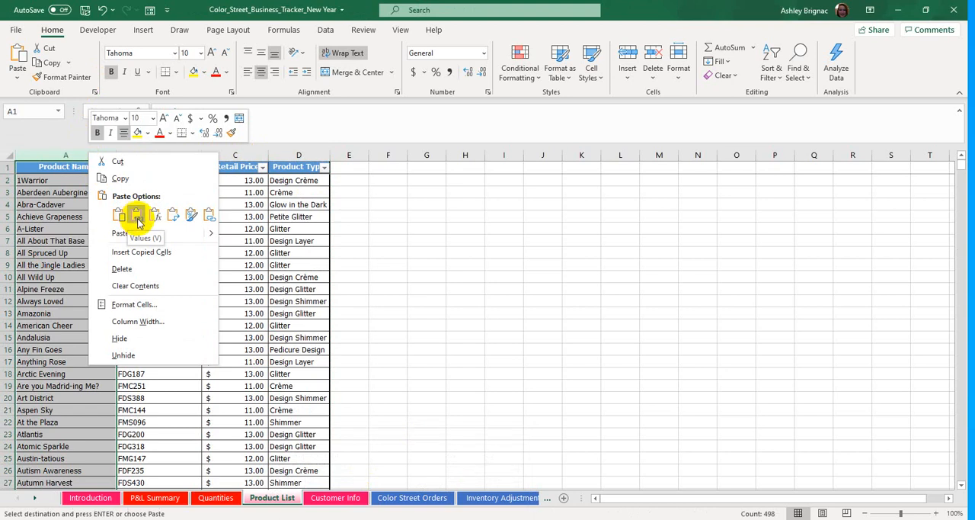
click(137, 216)
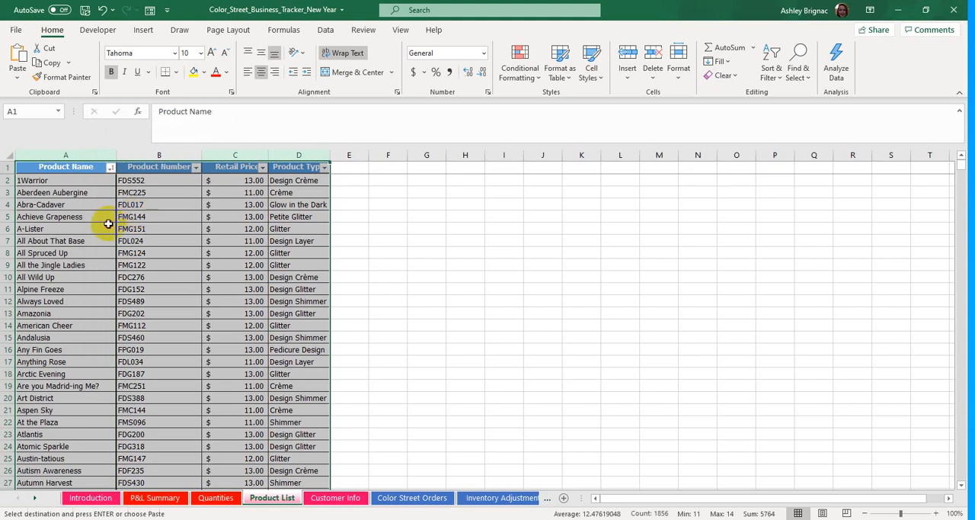
click(109, 228)
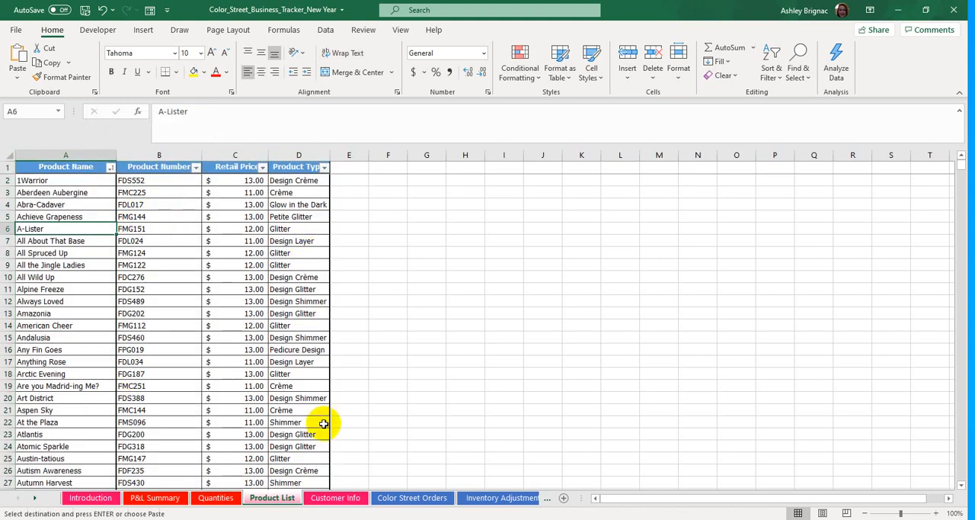
- Open the new workbook's Color Street Orders sheet, and reset the header filter on the sample workbook's Quantities sheet by turning it off and on
click(430, 501)
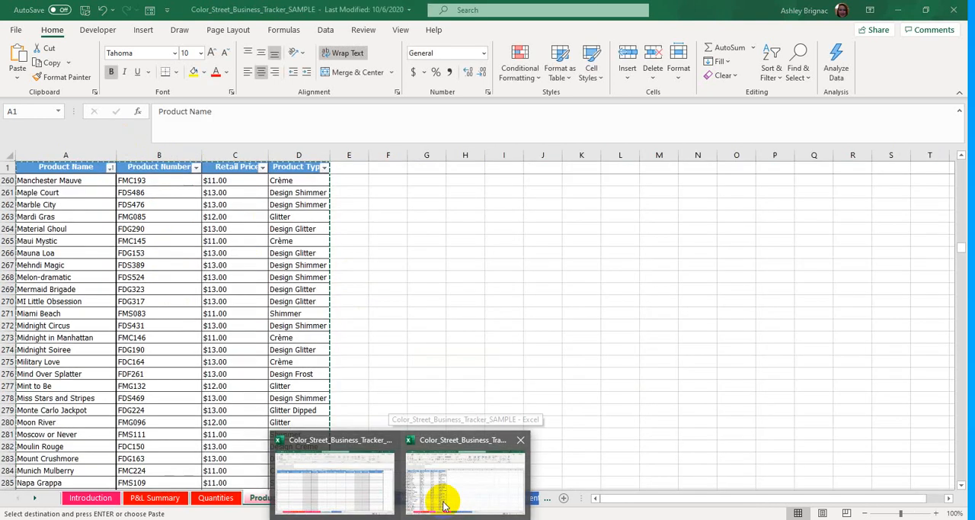
click(444, 502)
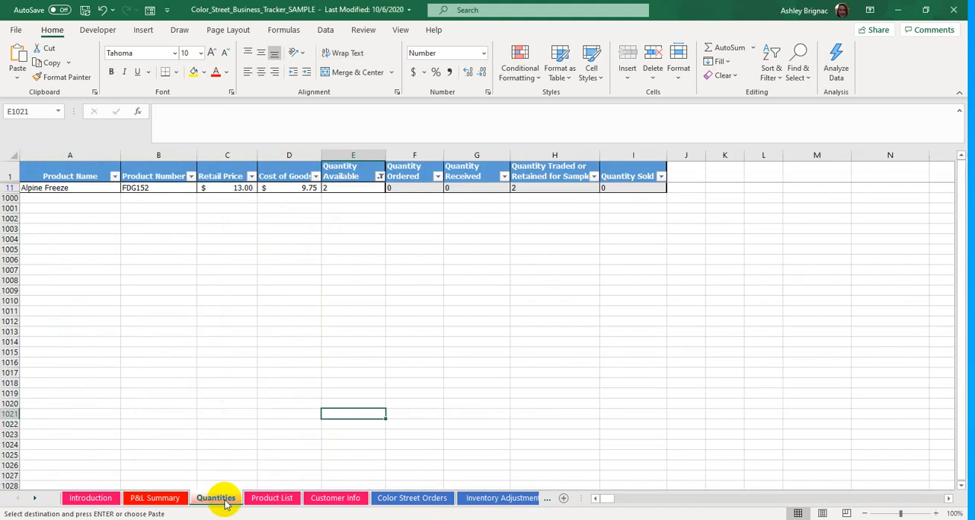
click(221, 219)
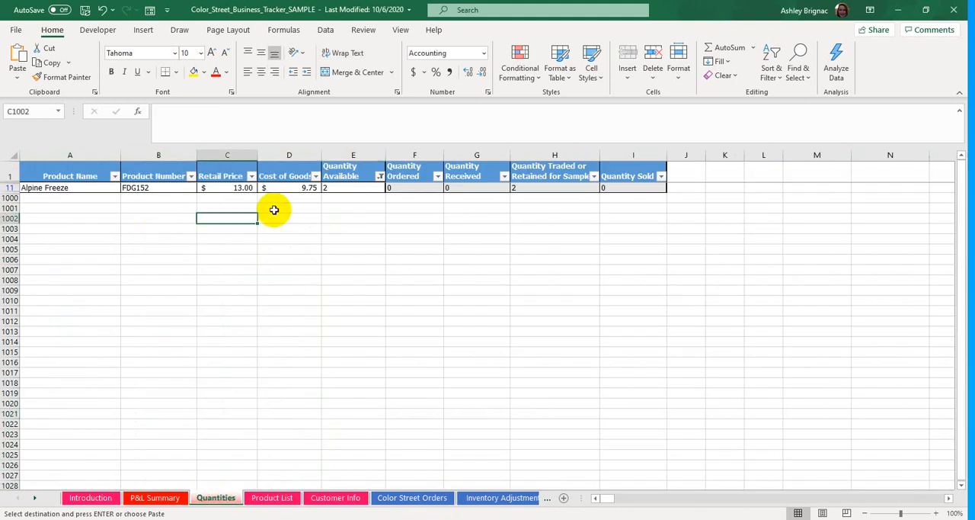
click(357, 174)
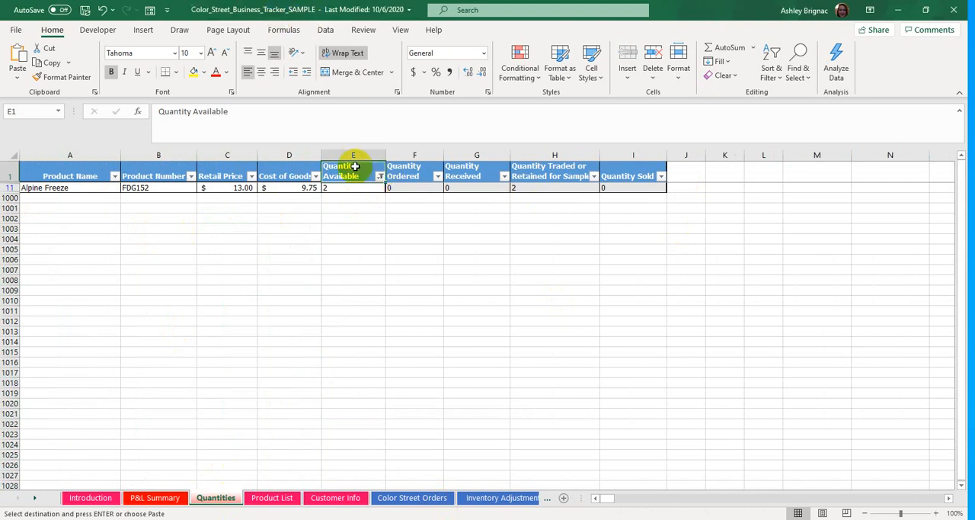
click(327, 30)
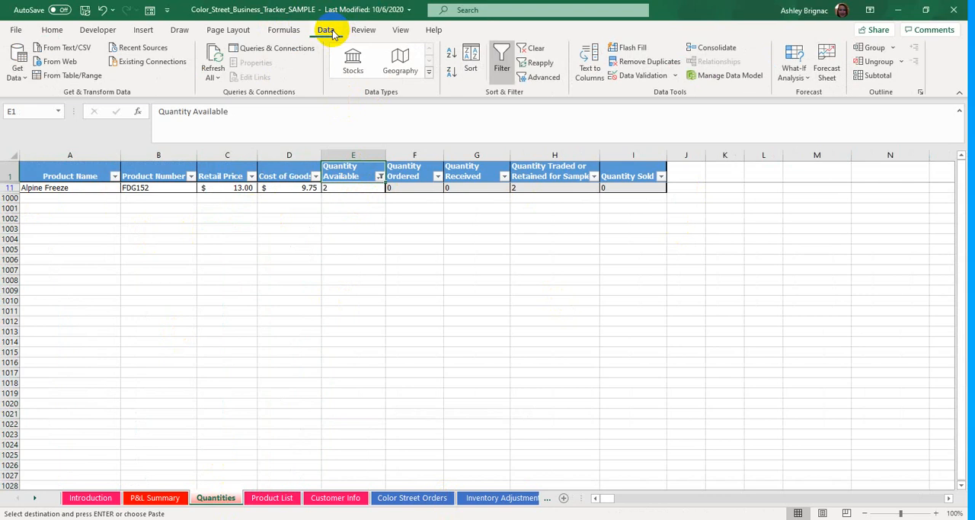
click(502, 64)
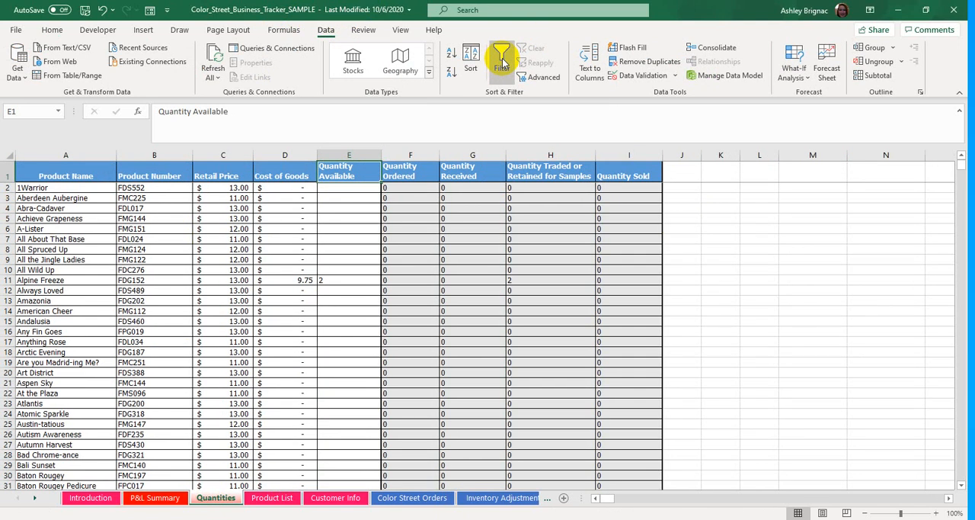
click(503, 64)
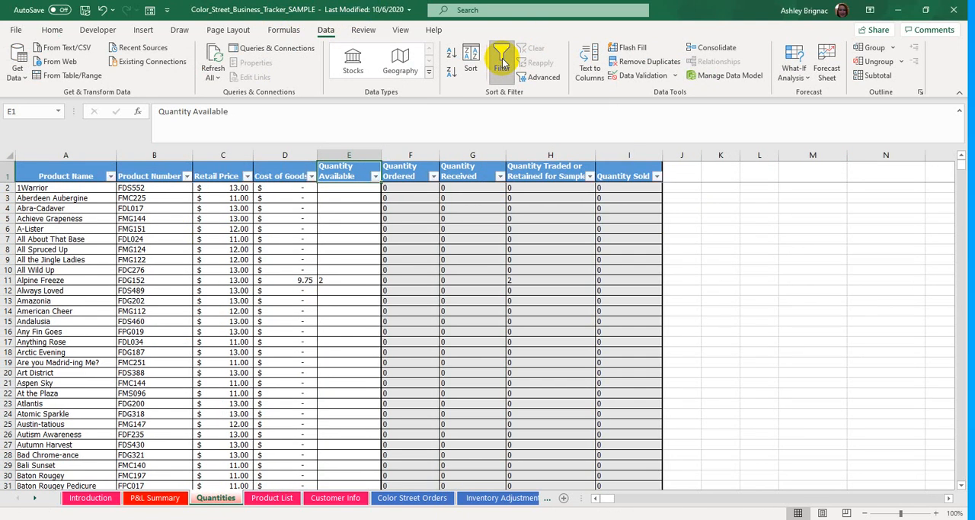
- Filter the Quantity Available column on the sample workbook's Quantities sheet to exclude blank entries
click(315, 224)
click(349, 197)
scroll(340, 396, down, 8)
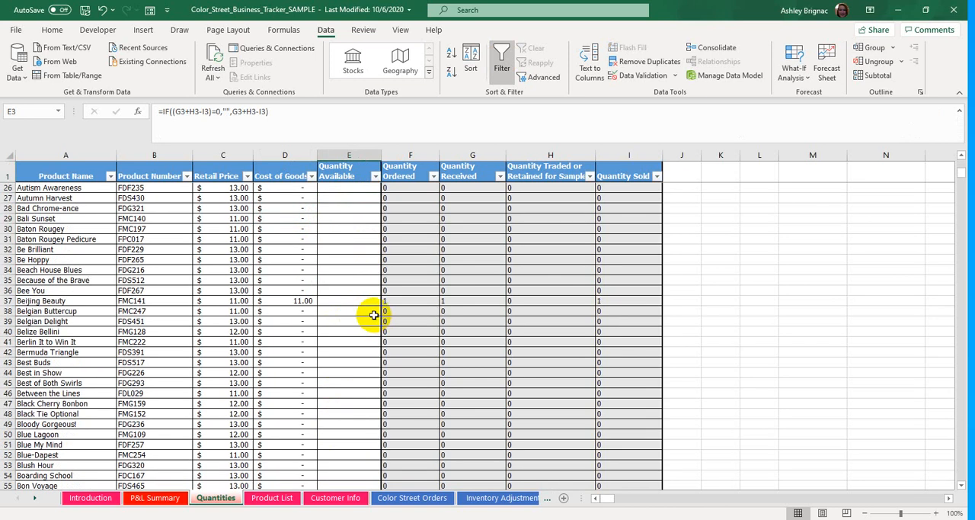
scroll(358, 310, up, 8)
click(375, 177)
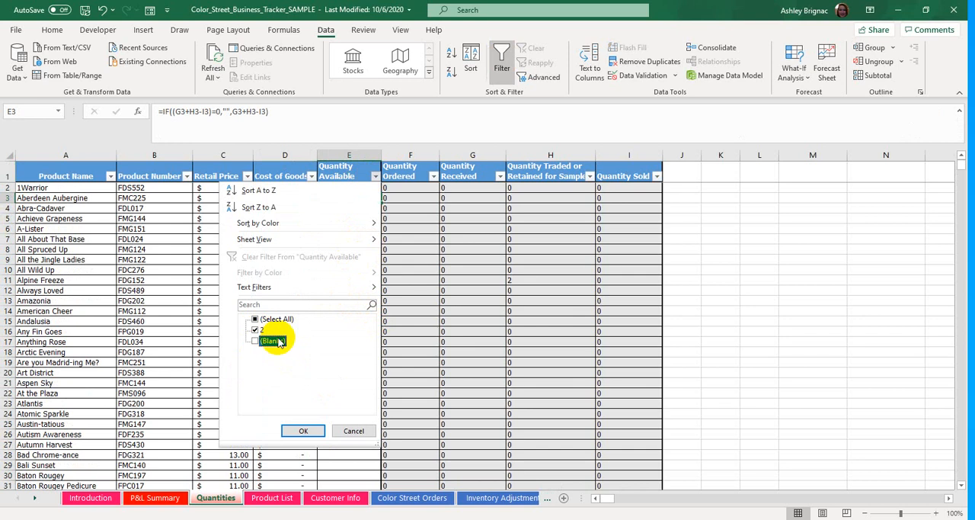
click(298, 431)
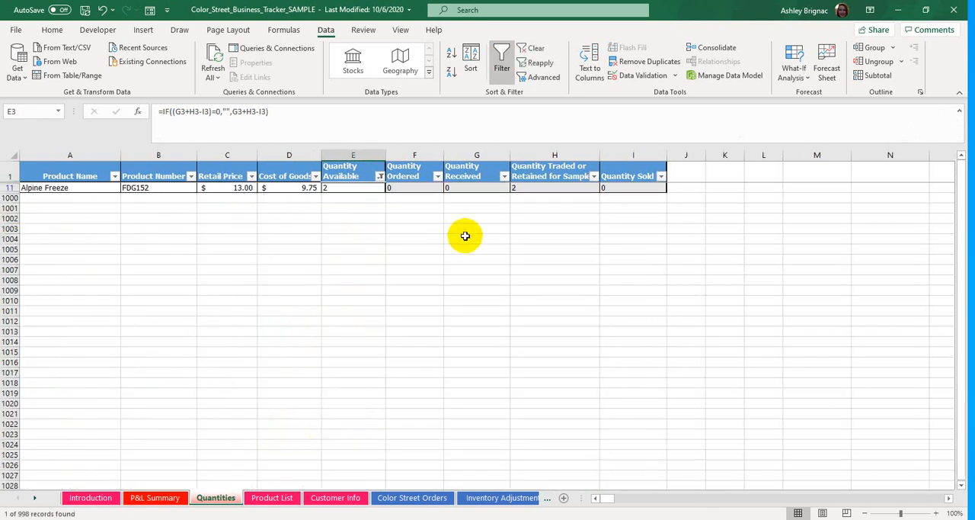
- Clear the Quantity Sold entries from row 7 down on the sample workbook's Customer Sales sheet
click(431, 499)
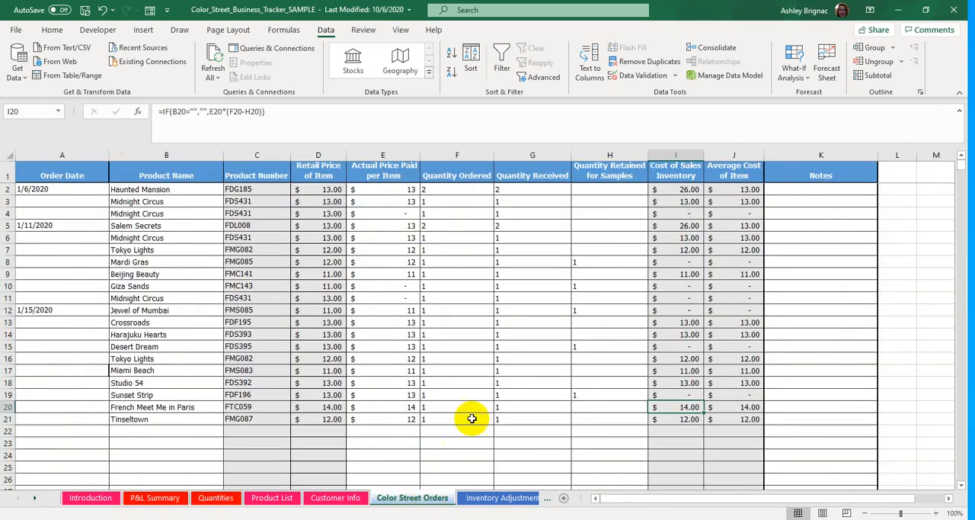
click(34, 497)
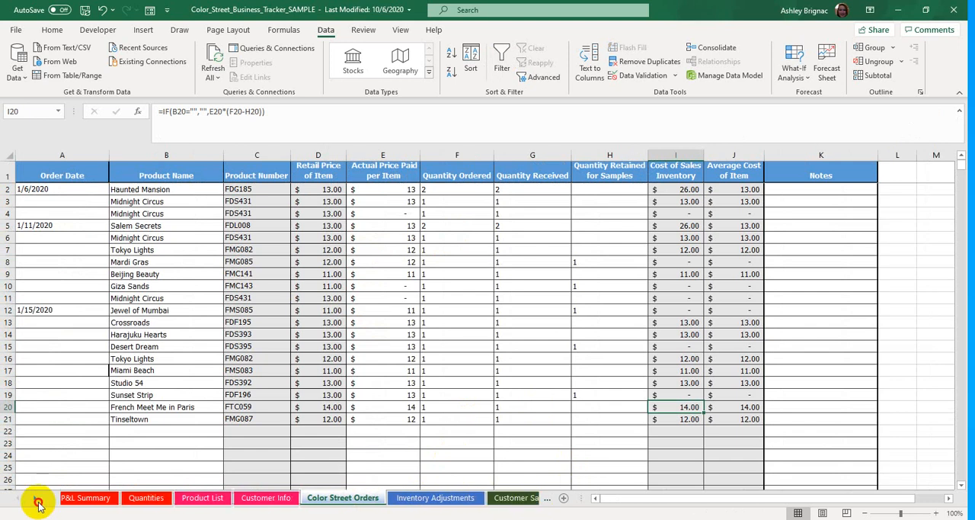
click(35, 497)
click(450, 501)
drag(389, 341, 387, 219)
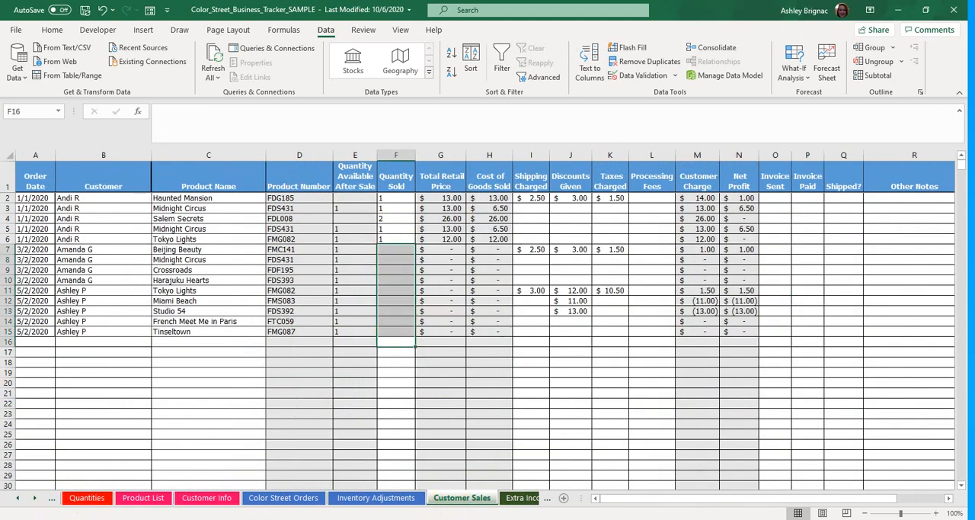
- Return to the sample workbook's Quantities sheet and update the Quantity Available filter to include 1 and 2 without blanks
click(145, 503)
click(84, 499)
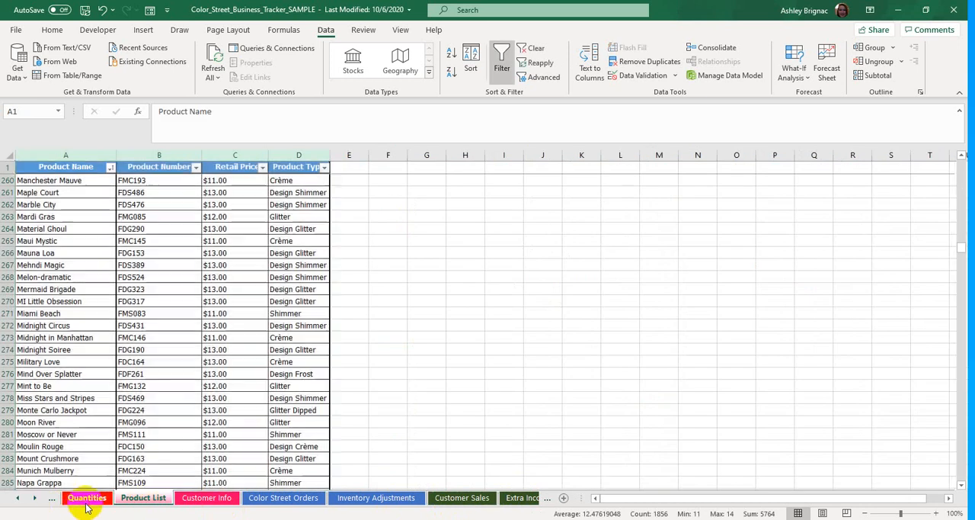
click(473, 236)
click(381, 176)
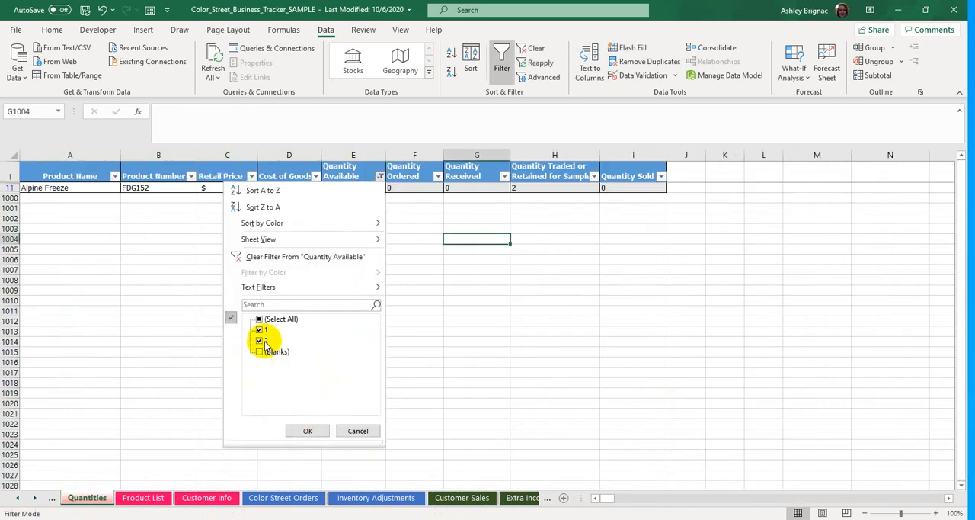
click(309, 431)
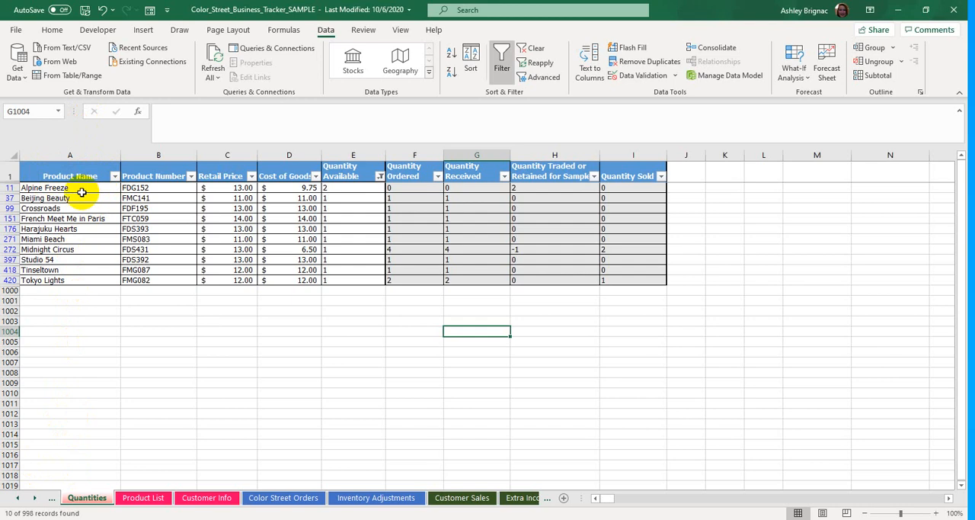
- Copy the filtered product names from Alpine Freeze to Tokyo Lights on the Quantities sheet
drag(84, 188, 86, 281)
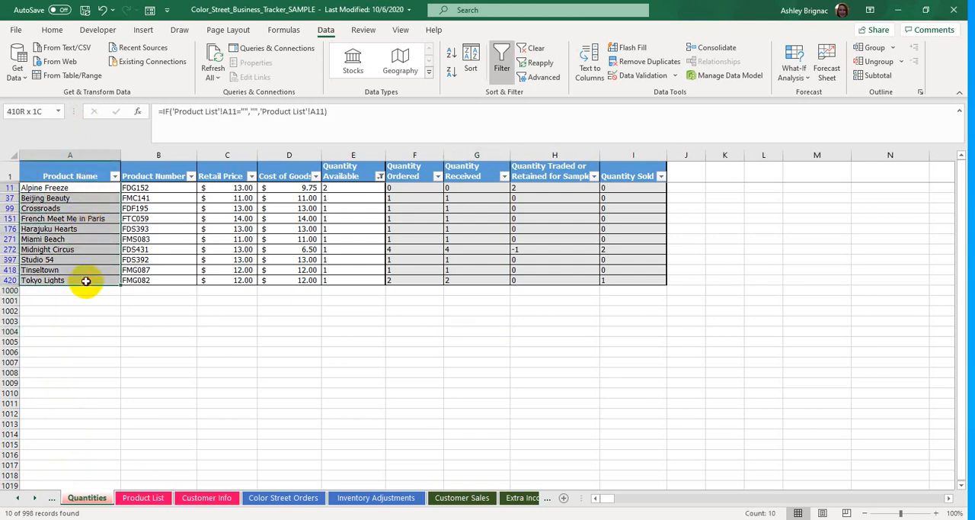
right_click(69, 238)
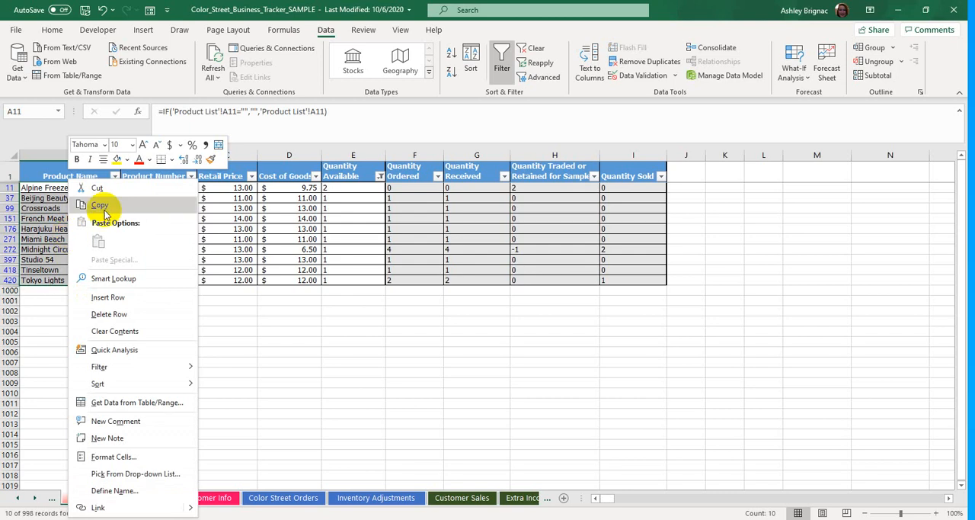
click(109, 211)
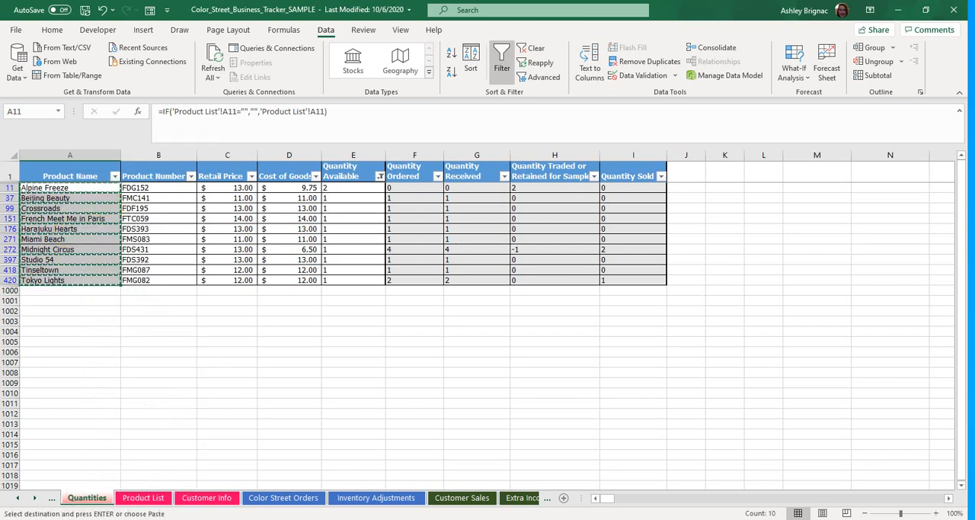
- Paste the copied product names as values into the New Year workbook's Color Street Orders sheet, starting at cell B2
mouse_move(400, 518)
click(305, 483)
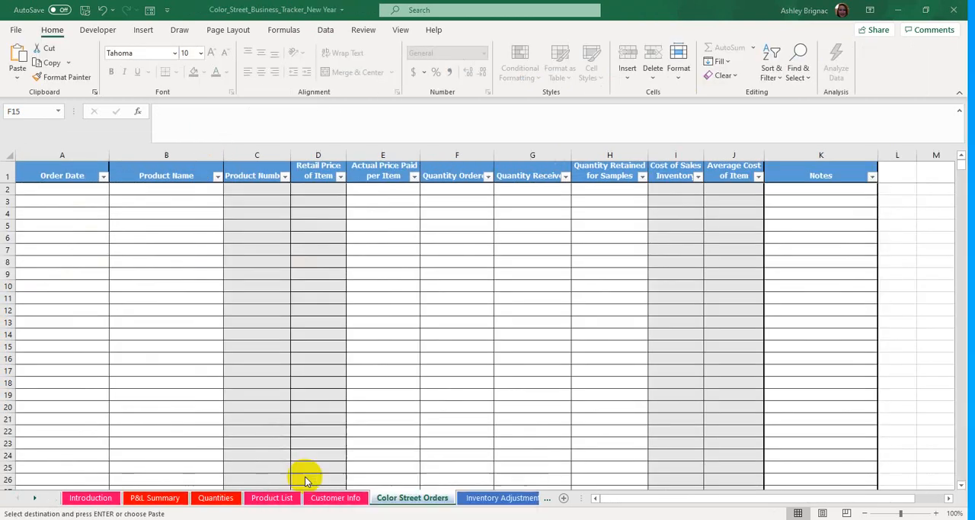
click(200, 186)
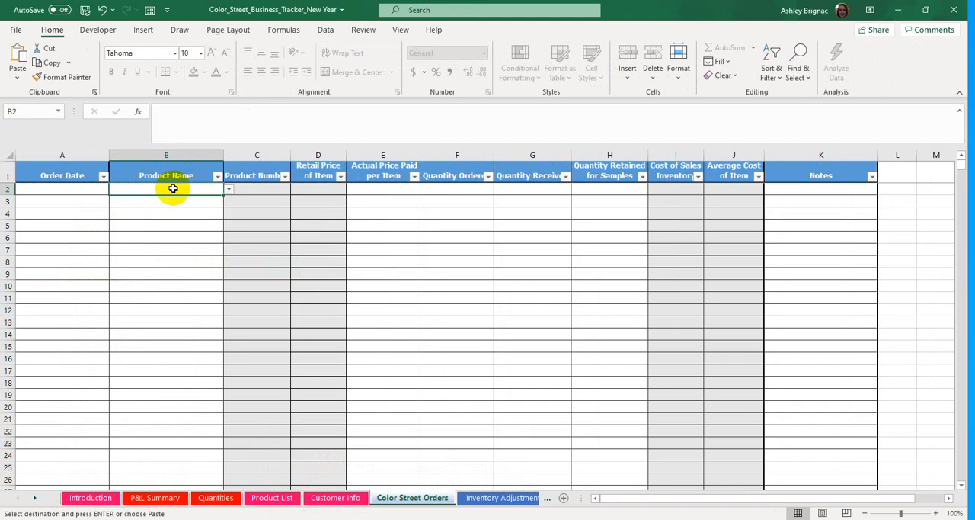
right_click(173, 188)
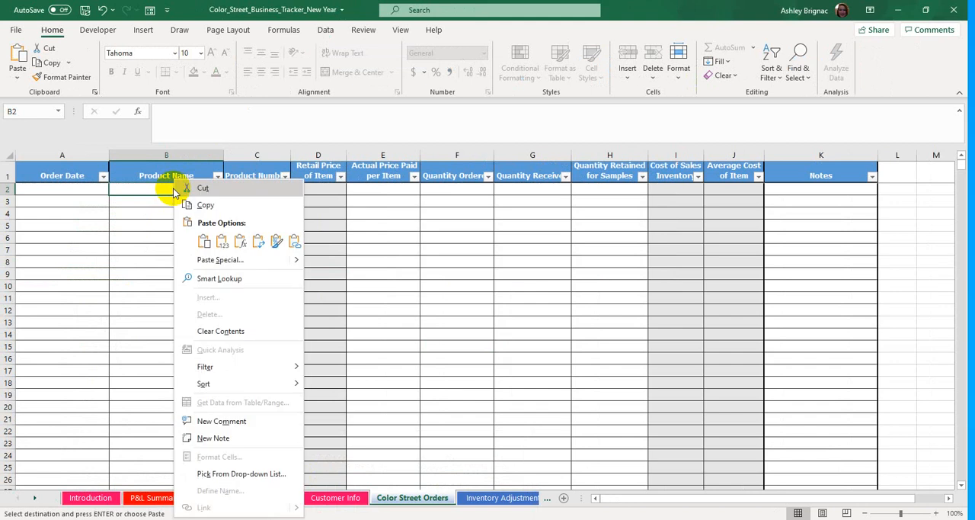
click(223, 241)
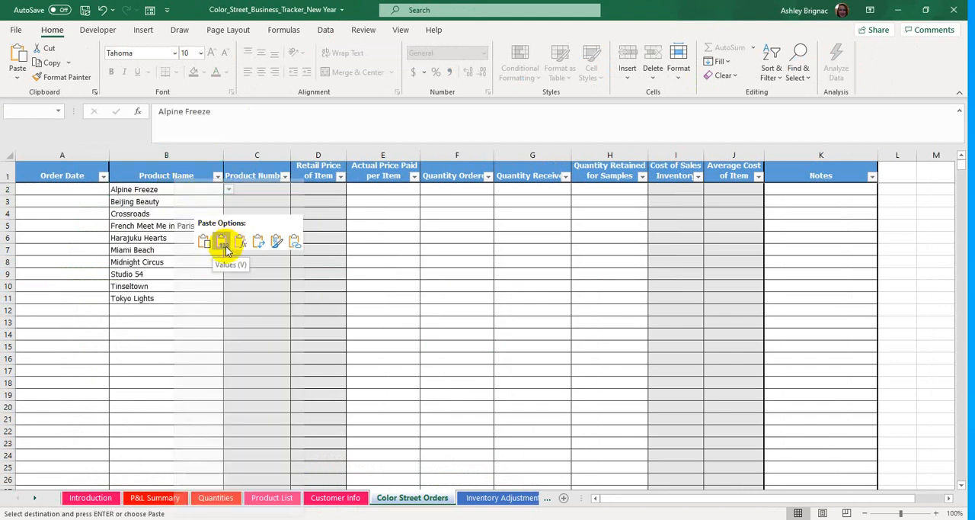
click(225, 250)
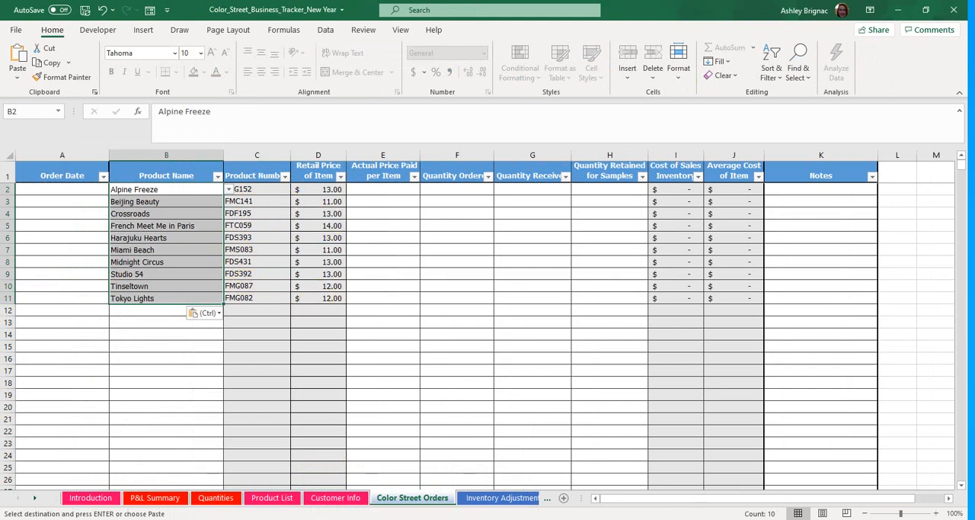
- Copy the filtered Cost of Goods and Quantity Available cells for all listed products from the sample workbook's Quantities sheet
click(435, 494)
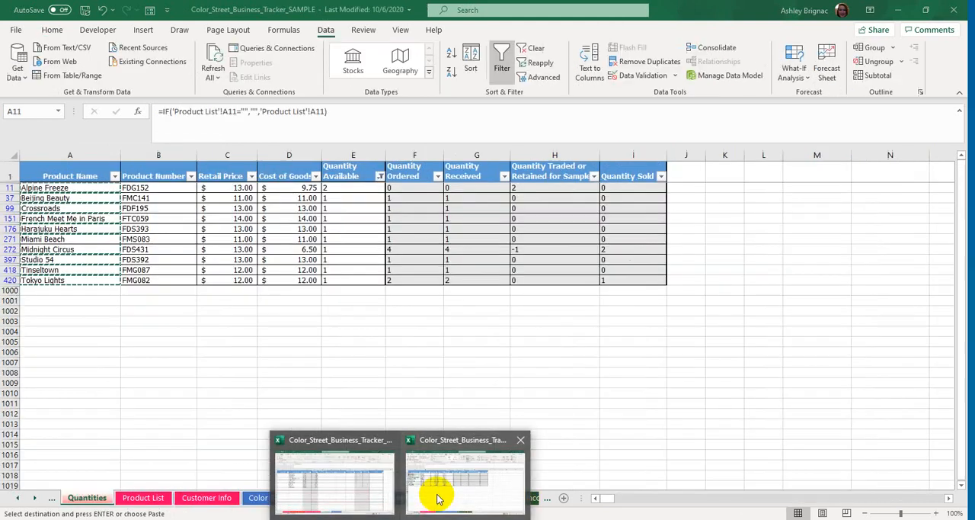
click(299, 188)
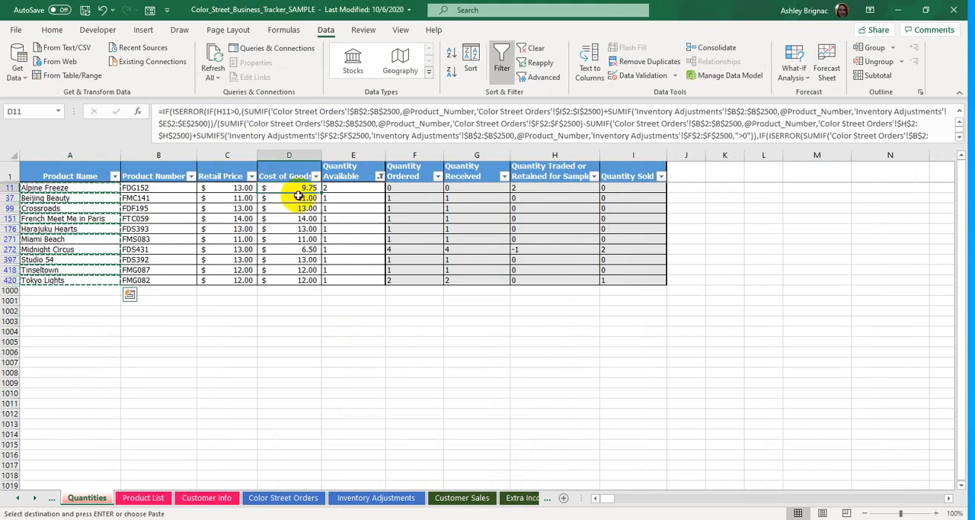
drag(298, 195, 342, 279)
right_click(329, 240)
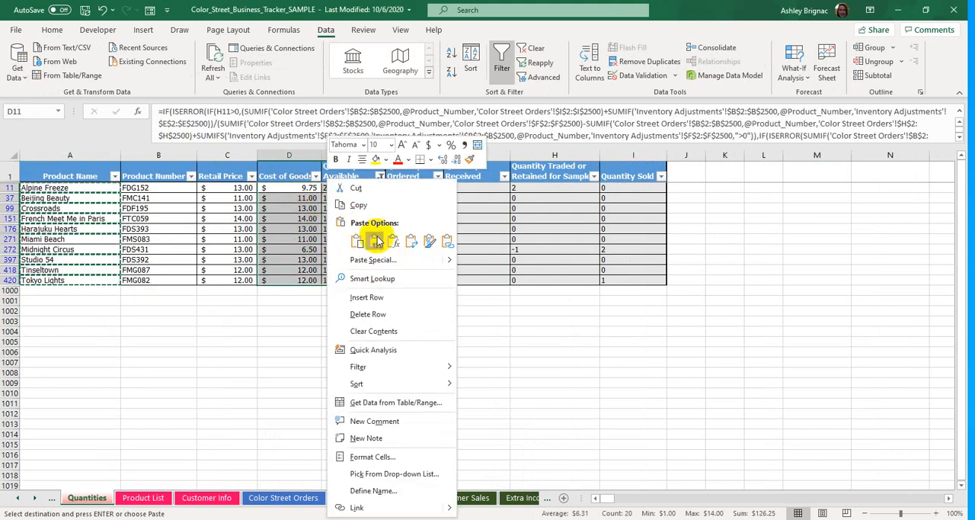
click(361, 206)
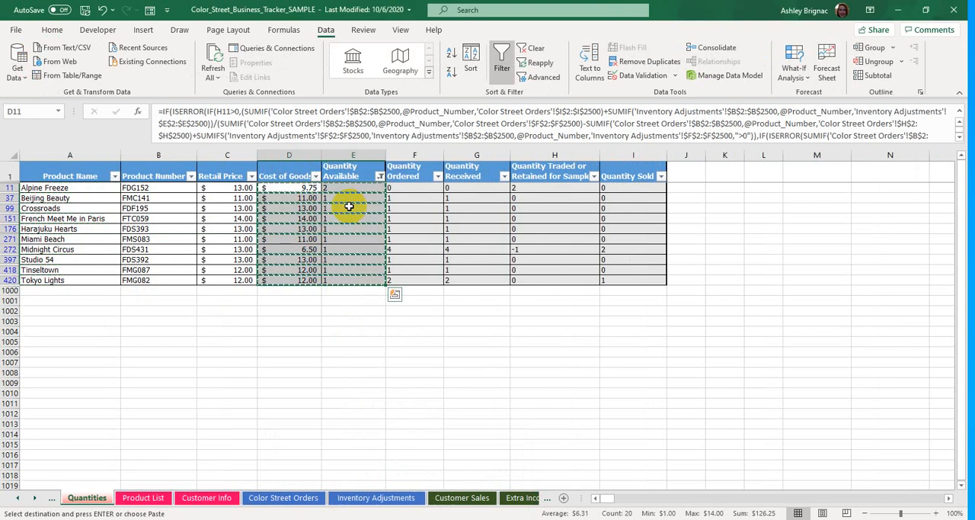
- Paste the copied costs and quantities as values into the New Year workbook's Color Street Orders sheet, starting at cell E2
click(335, 469)
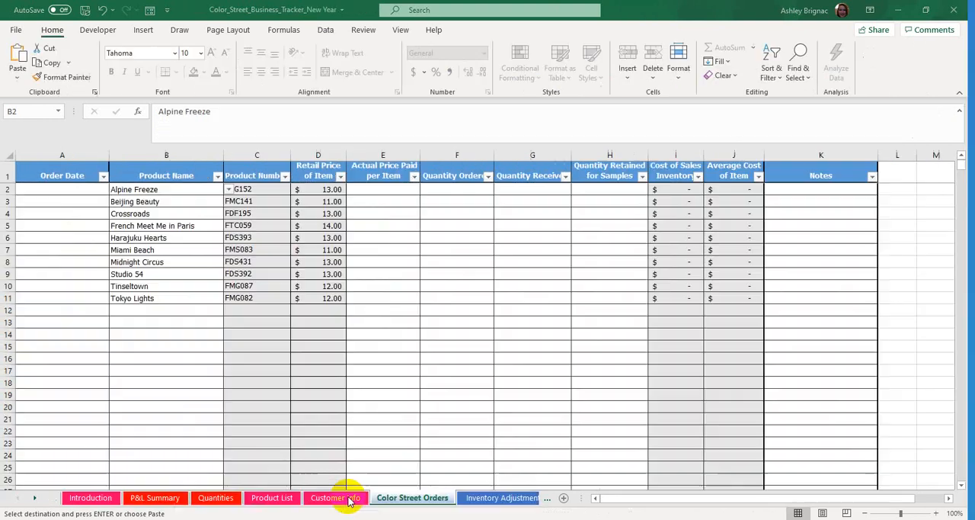
click(365, 187)
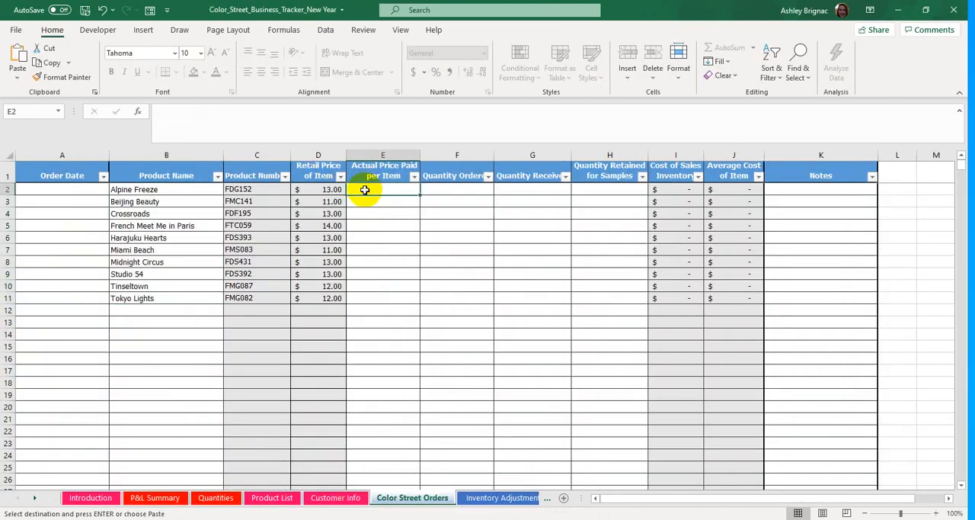
right_click(365, 190)
click(413, 242)
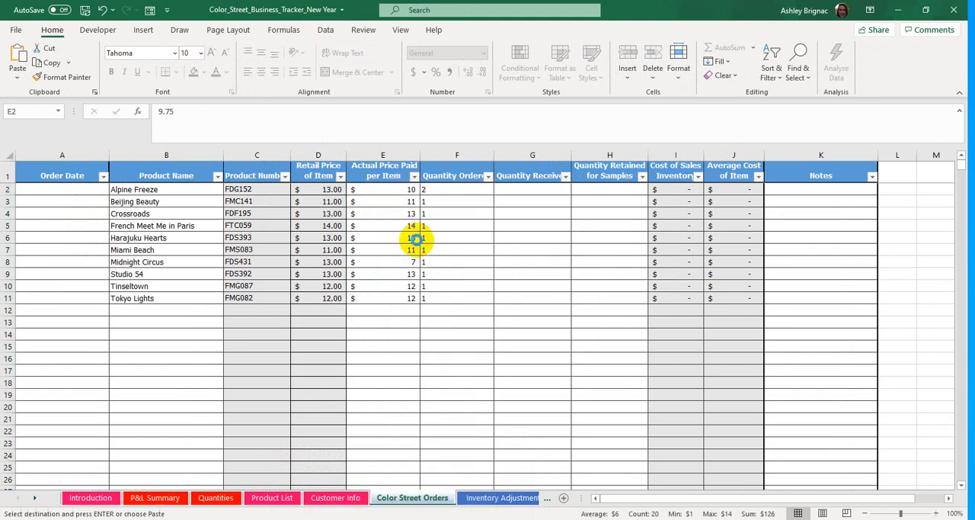
click(560, 224)
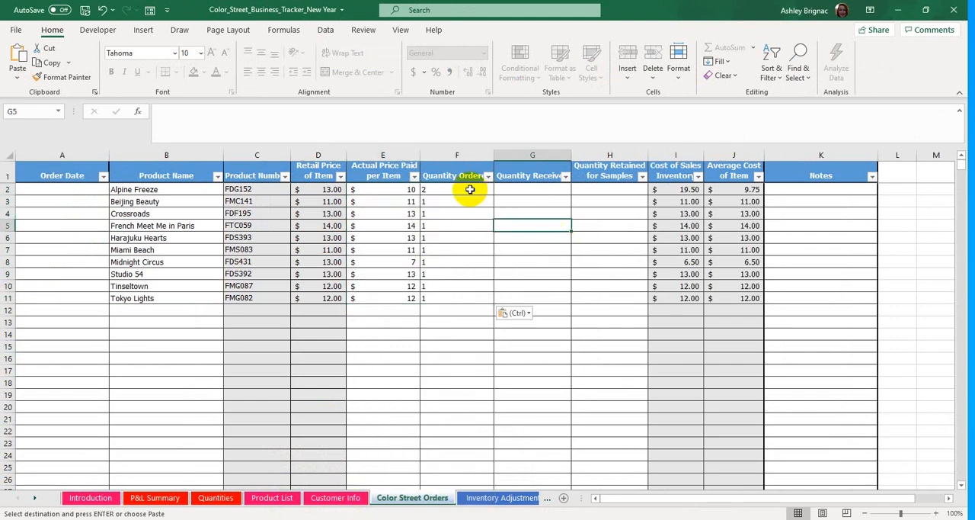
- Copy the Quantity Ordered cells F2:F11 and paste them as values into the Quantity Received column, starting at G2
drag(463, 190, 459, 299)
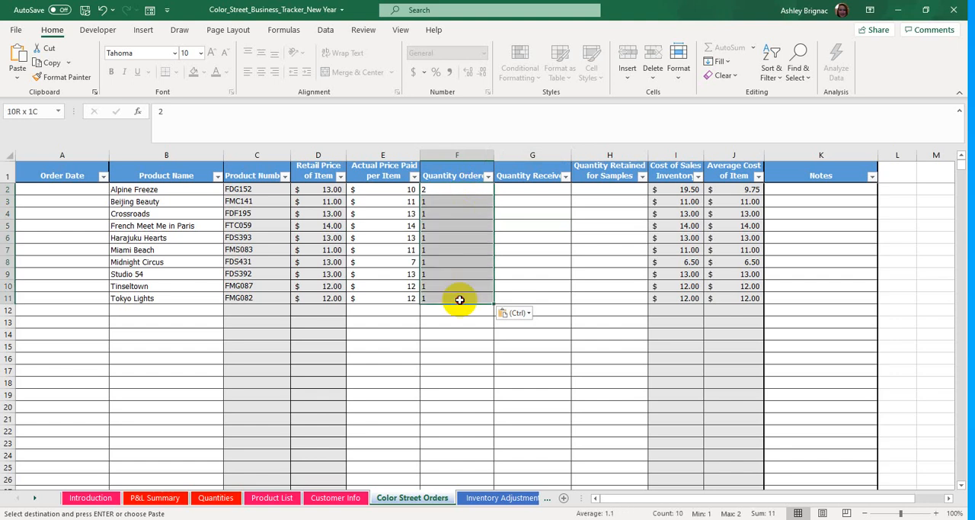
right_click(456, 279)
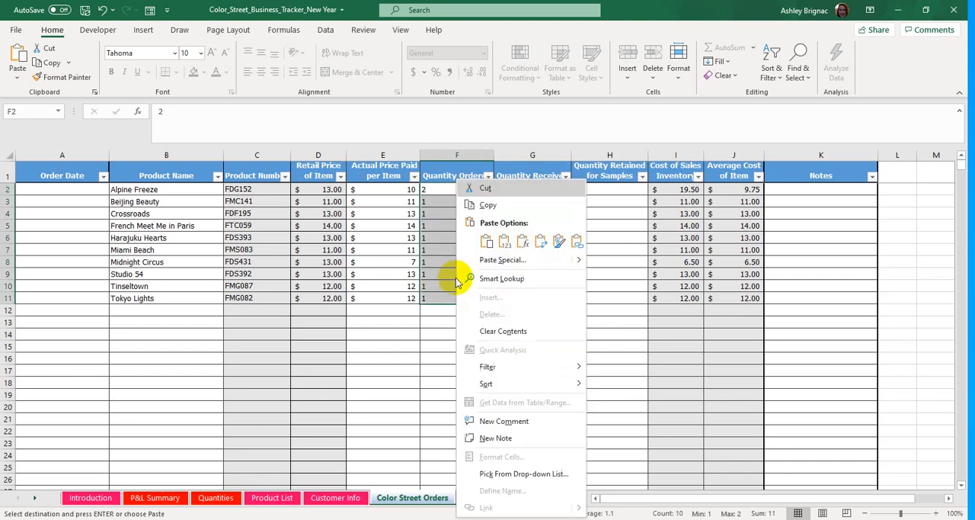
click(520, 201)
click(524, 191)
right_click(525, 190)
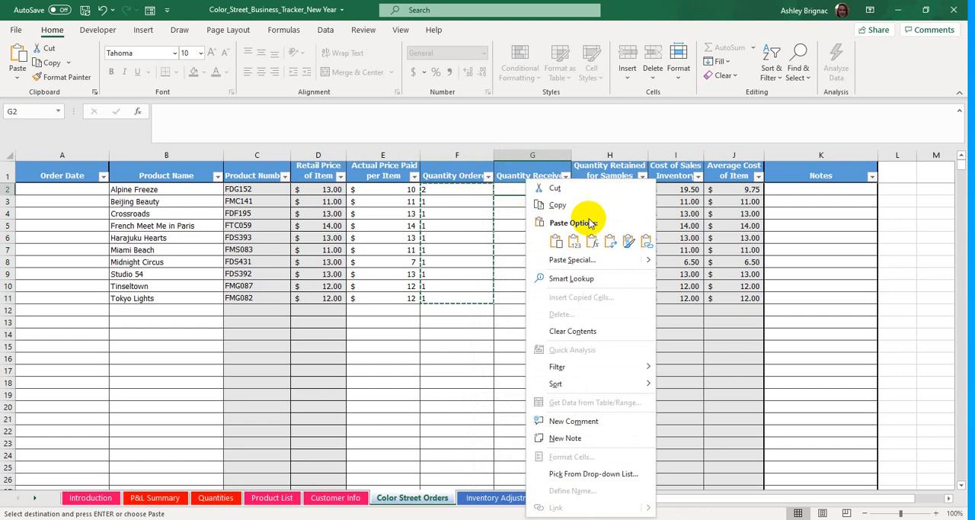
click(574, 241)
click(532, 346)
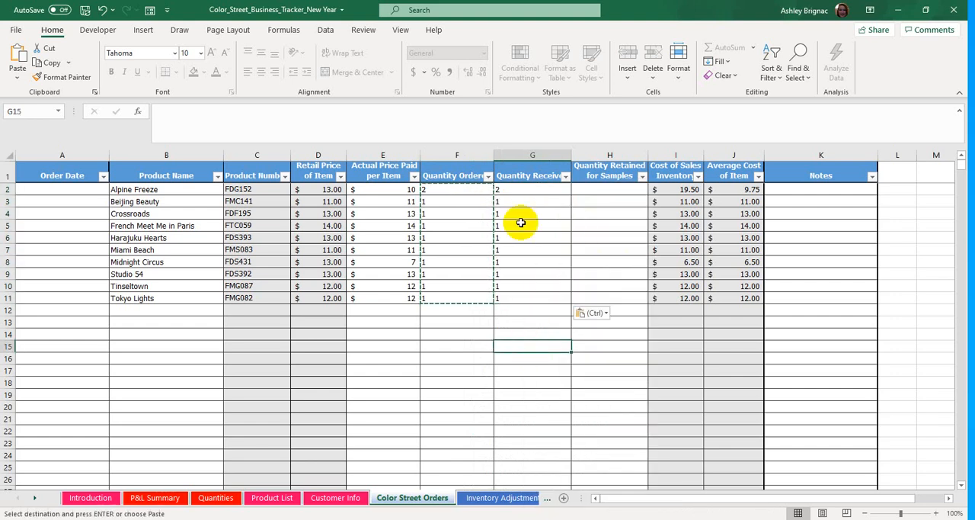
- Enter "2021 Carryover" as the Order Date in cell A2
click(48, 190)
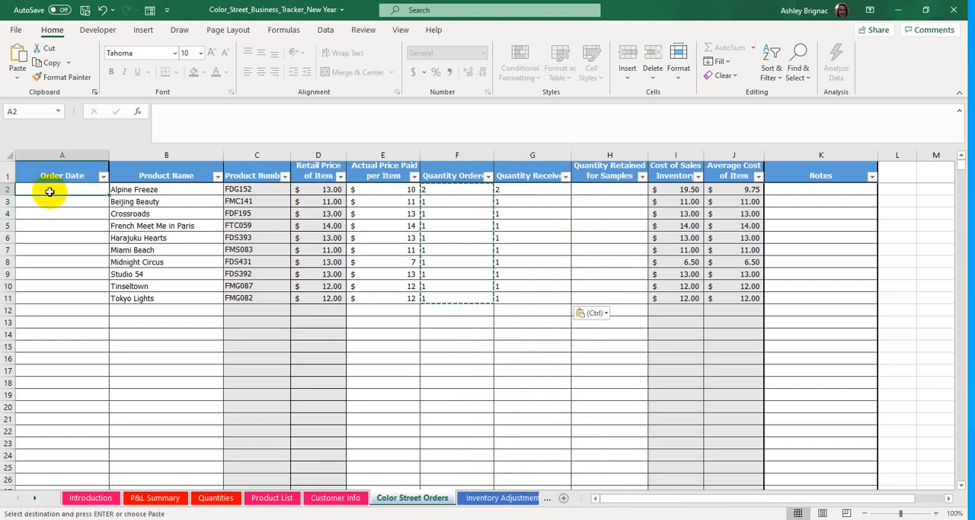
text(2021 Carryover)
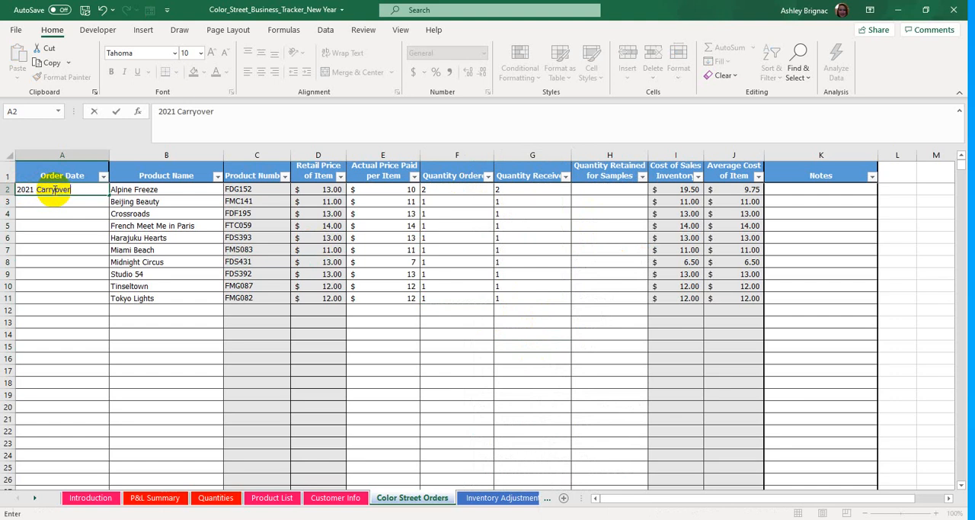
key(Return)
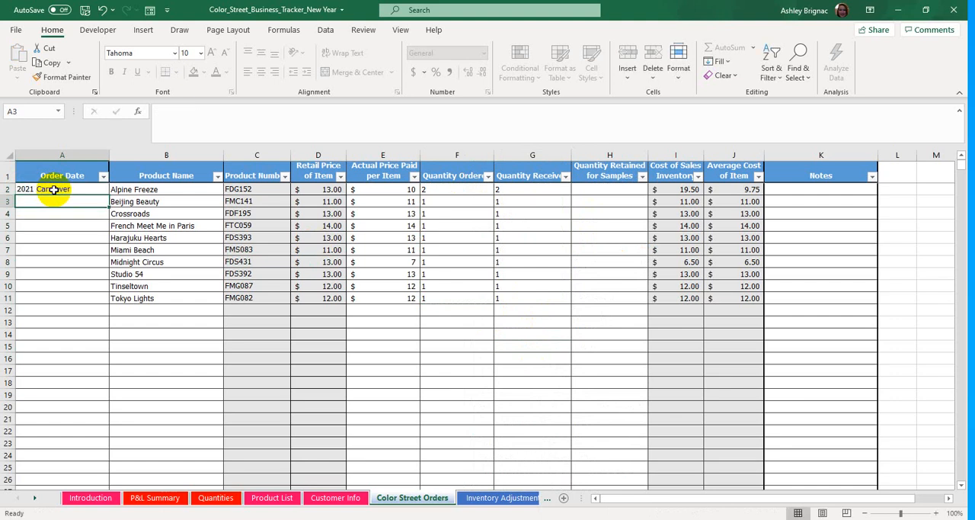
- Try to copy the 2021 Carryover entry from A2 down the Order Date column for the remaining products
click(63, 191)
key(ctrl+c)
drag(68, 203, 96, 293)
right_click(96, 293)
click(129, 245)
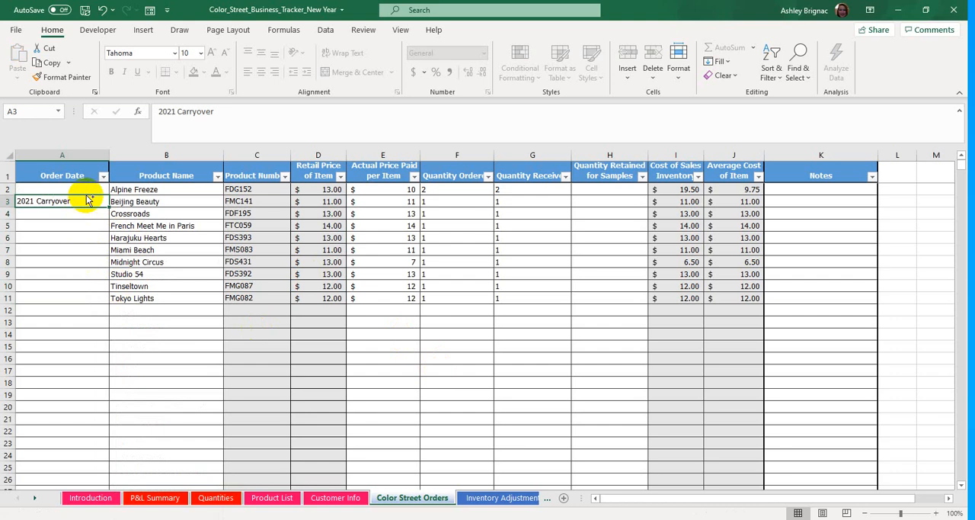
- Copy the 2021 Carryover entry in A3 and paste it as values into Order Date cells A2:A11
key(ctrl+c)
drag(81, 191, 94, 298)
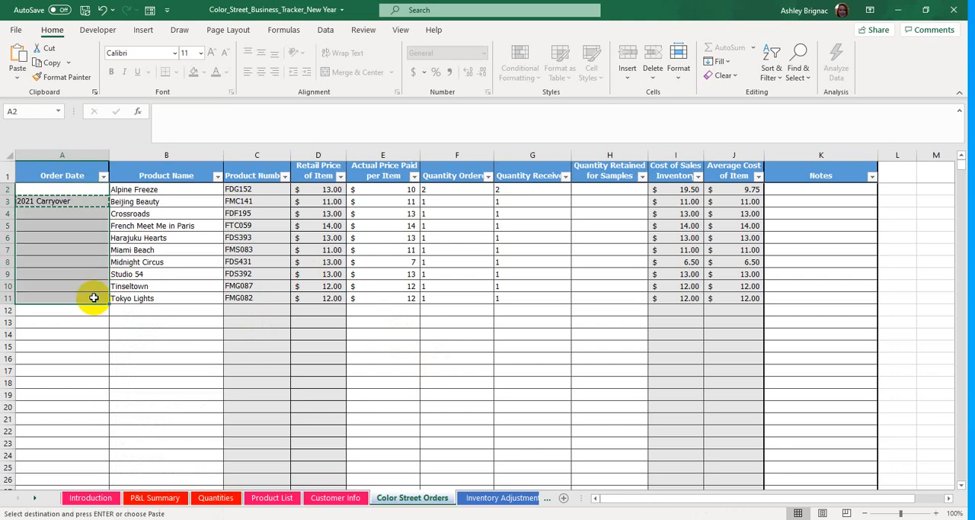
right_click(93, 297)
click(128, 222)
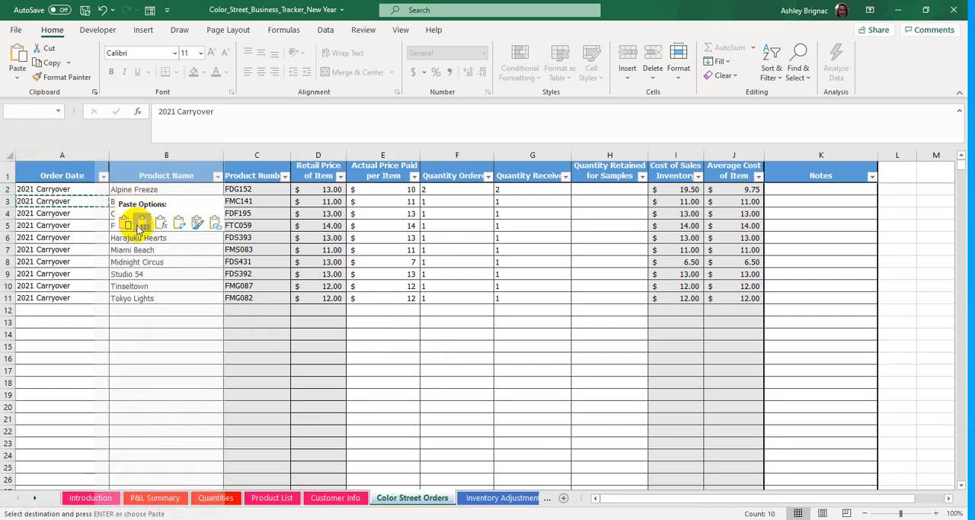
- Compare the Distributor Cost of Goods of Remaining Inventory on the P&L Summary sheets of the New Year and SAMPLE workbooks
click(68, 382)
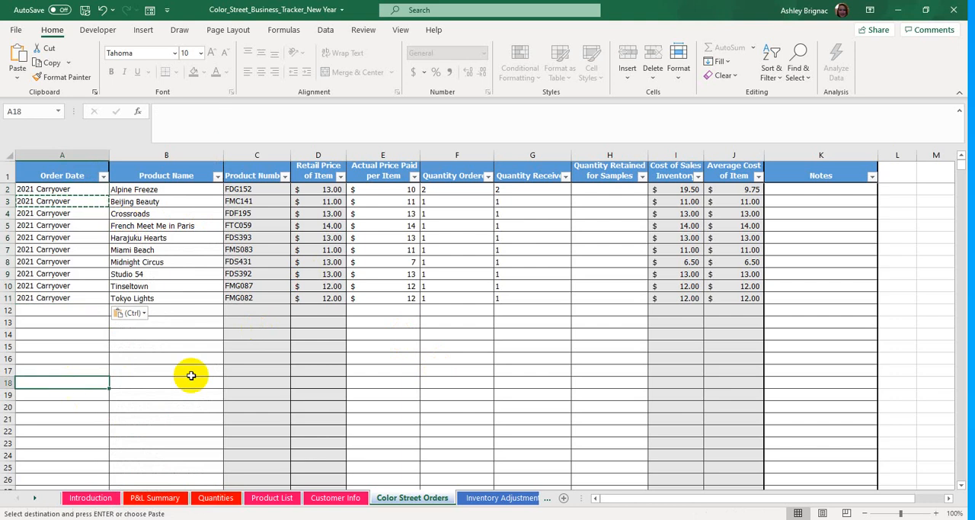
click(175, 503)
scroll(196, 321, down, 9)
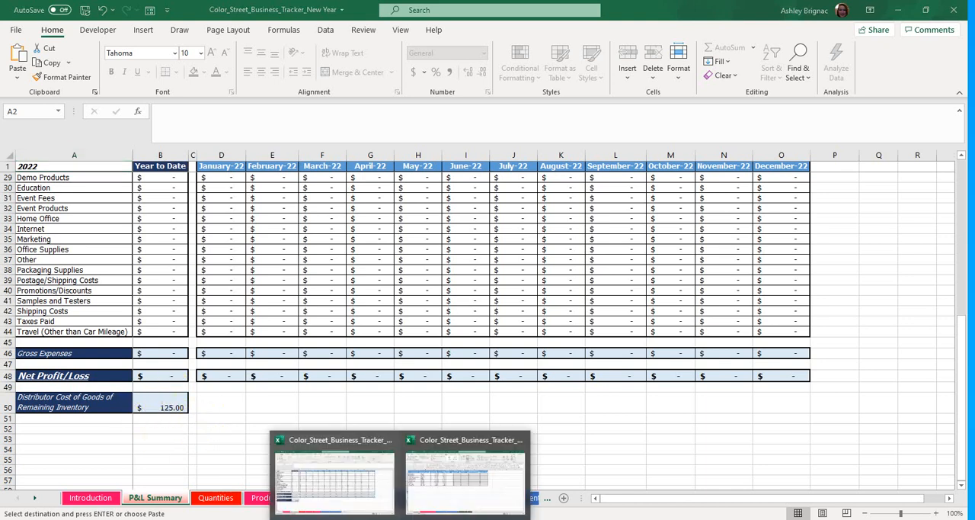
click(464, 487)
click(17, 497)
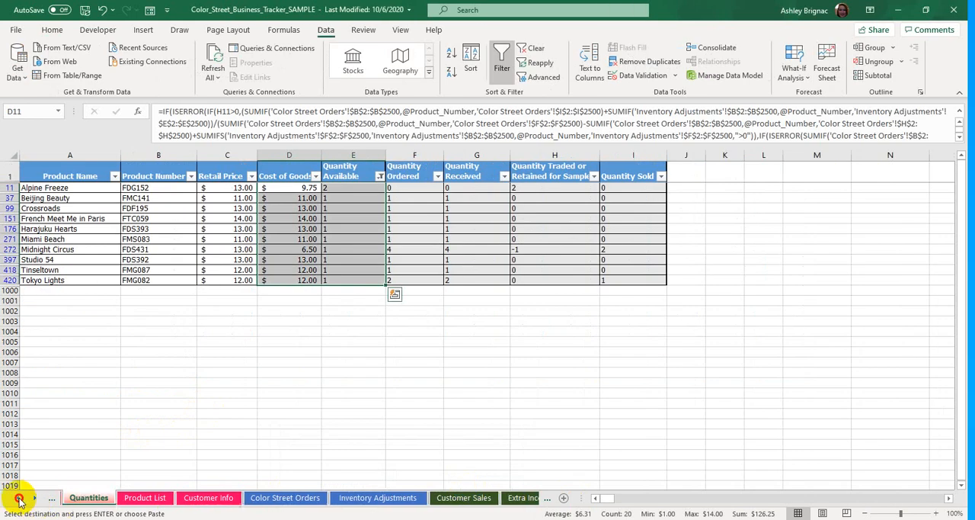
click(17, 498)
click(136, 498)
click(175, 458)
scroll(183, 450, down, 10)
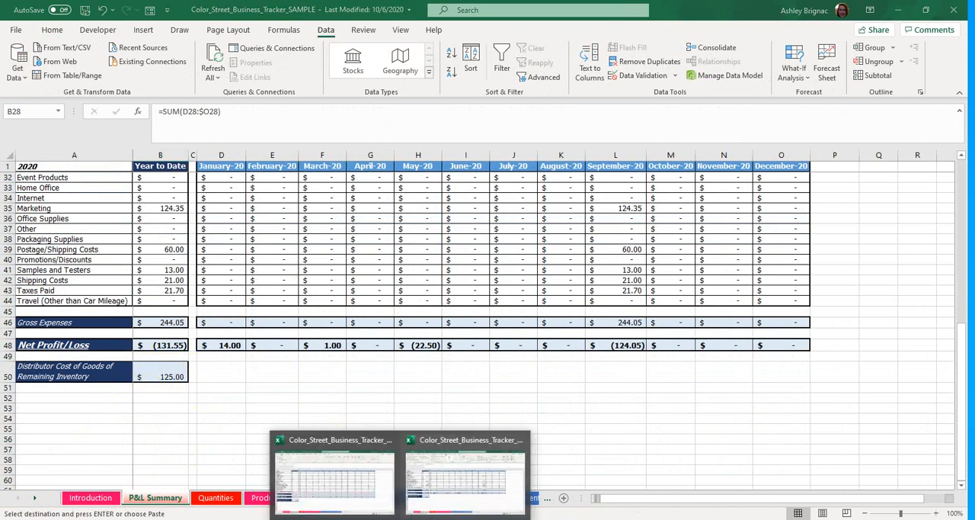
- Copy the customer records in A2:K17 of the Customer Info sheet in the SAMPLE workbook
click(342, 495)
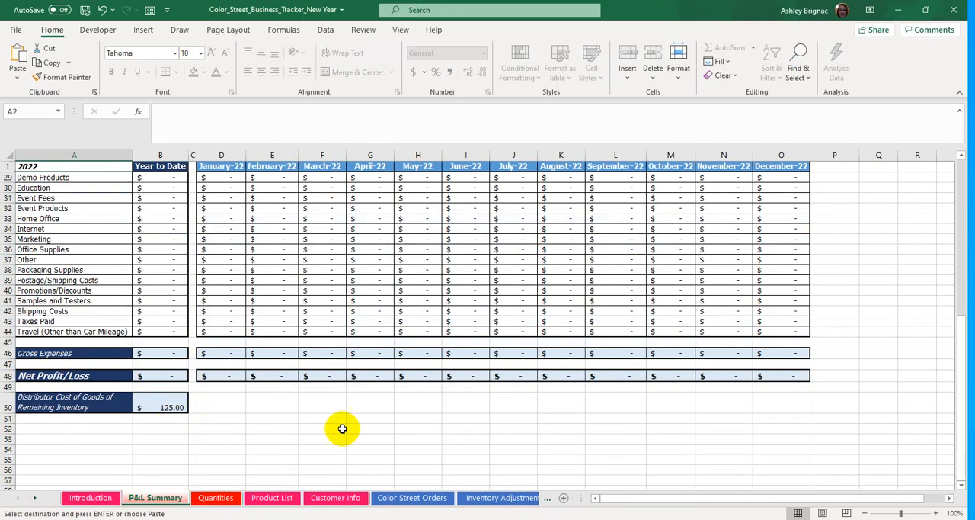
click(352, 500)
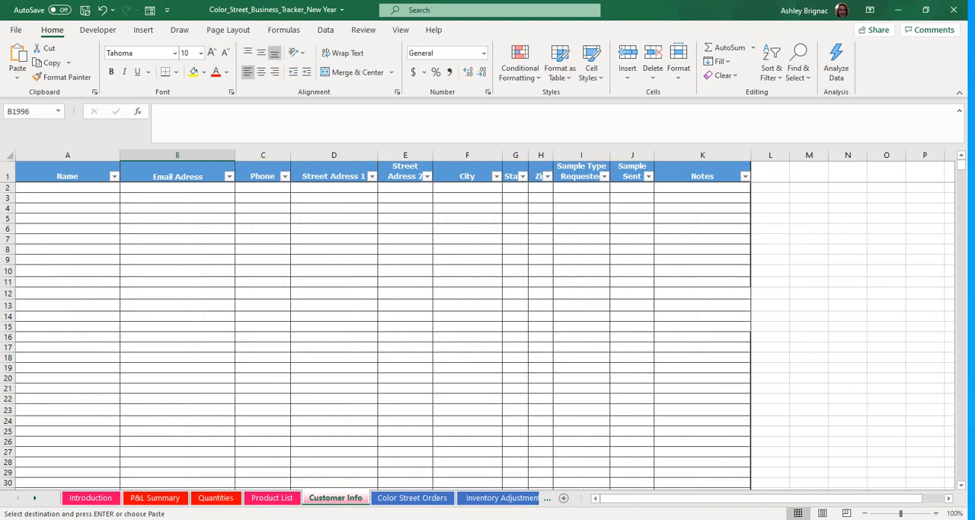
click(447, 494)
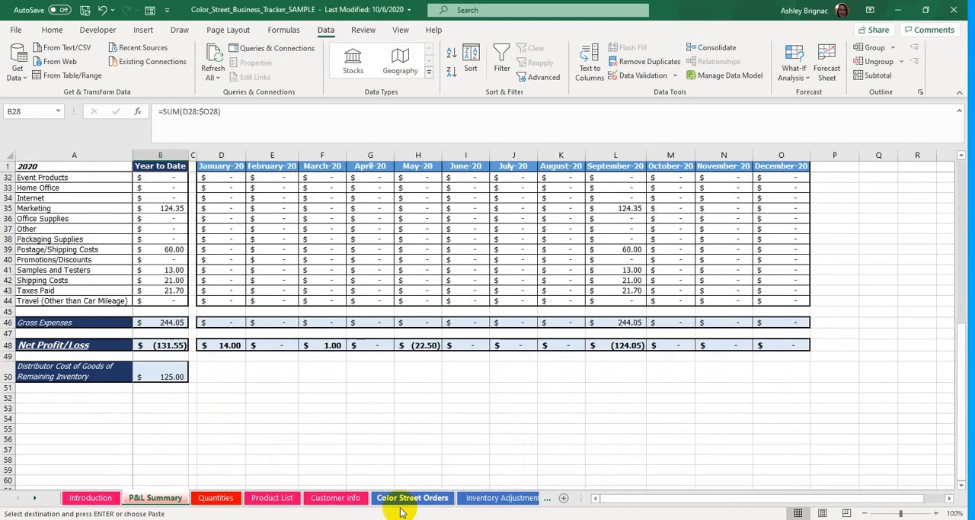
click(326, 500)
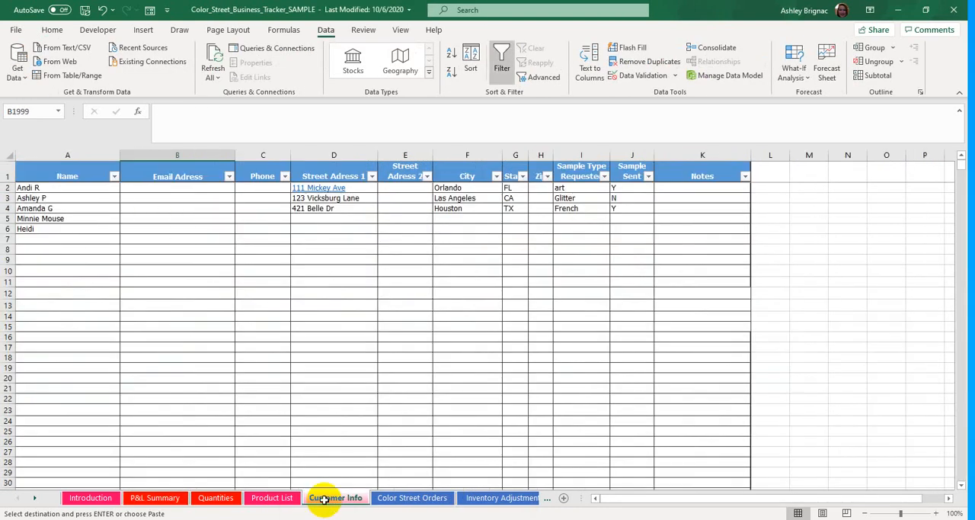
drag(80, 191, 693, 345)
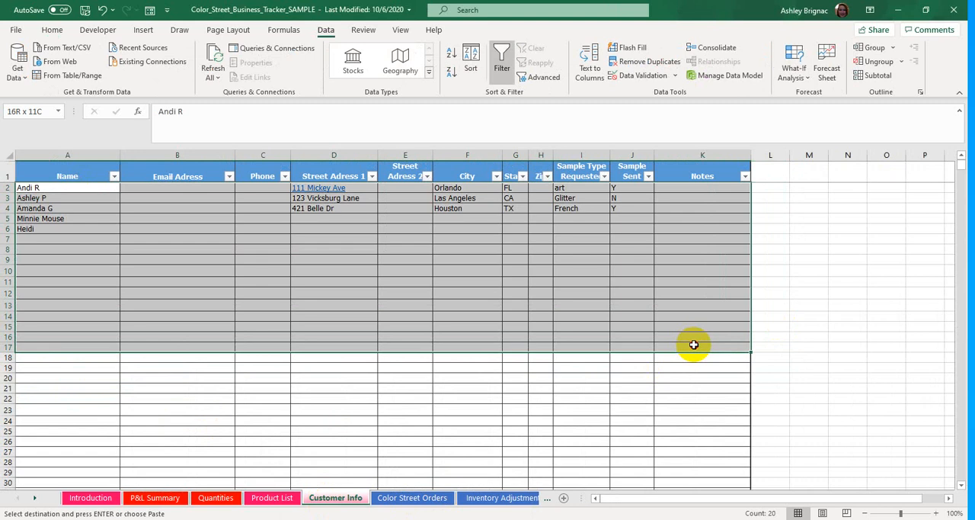
right_click(683, 320)
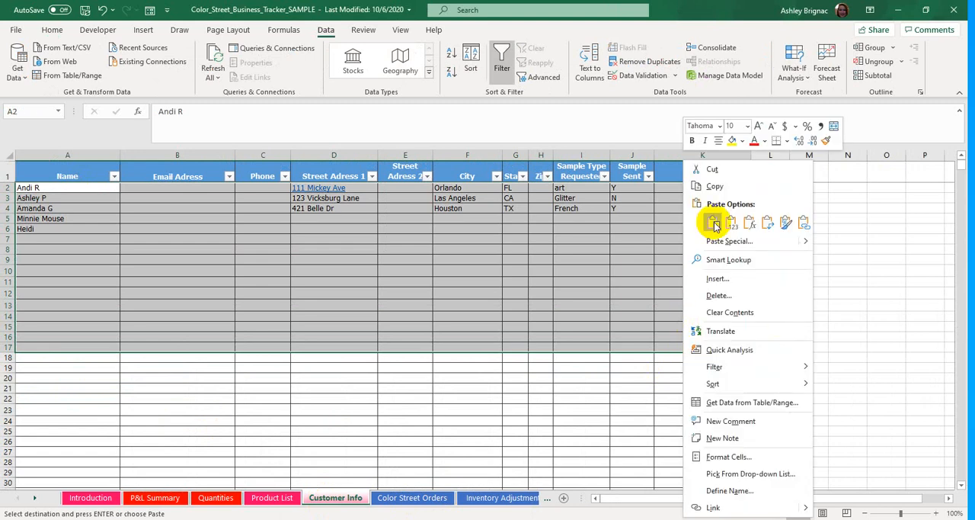
click(713, 183)
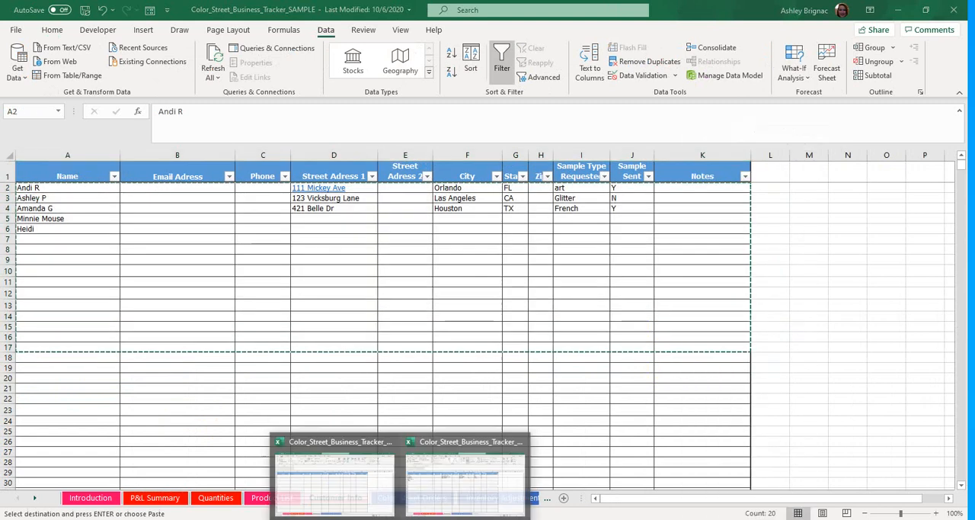
- Paste the copied customer records into the New Year workbook's Customer Info sheet, starting at A2
click(331, 469)
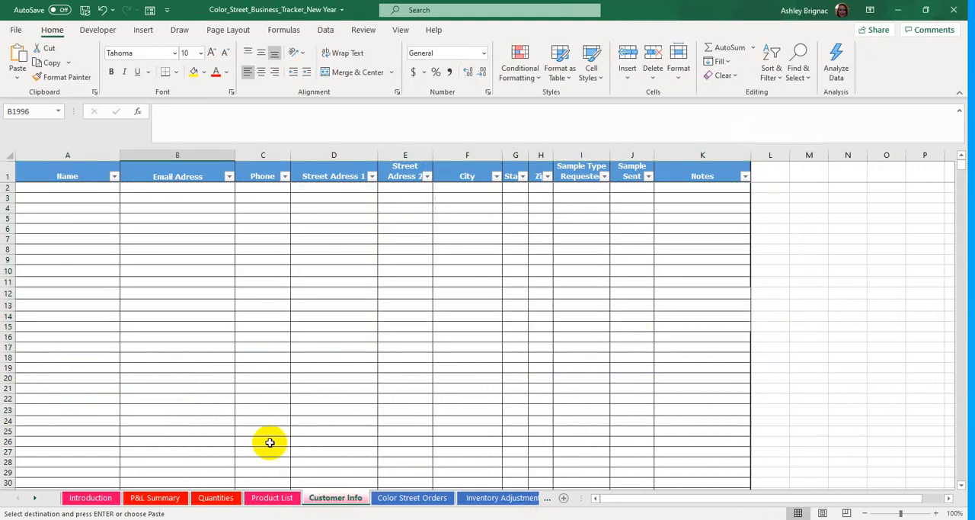
click(84, 191)
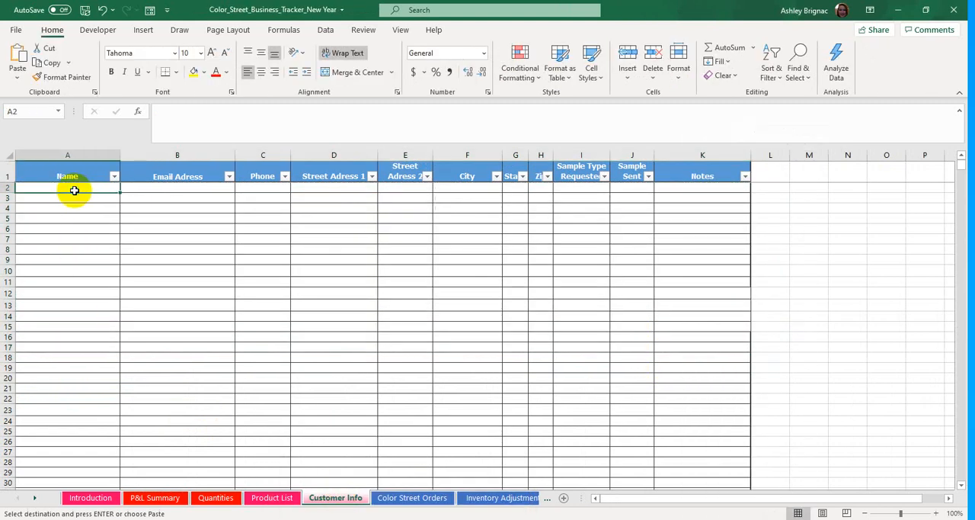
right_click(74, 190)
click(124, 241)
click(123, 241)
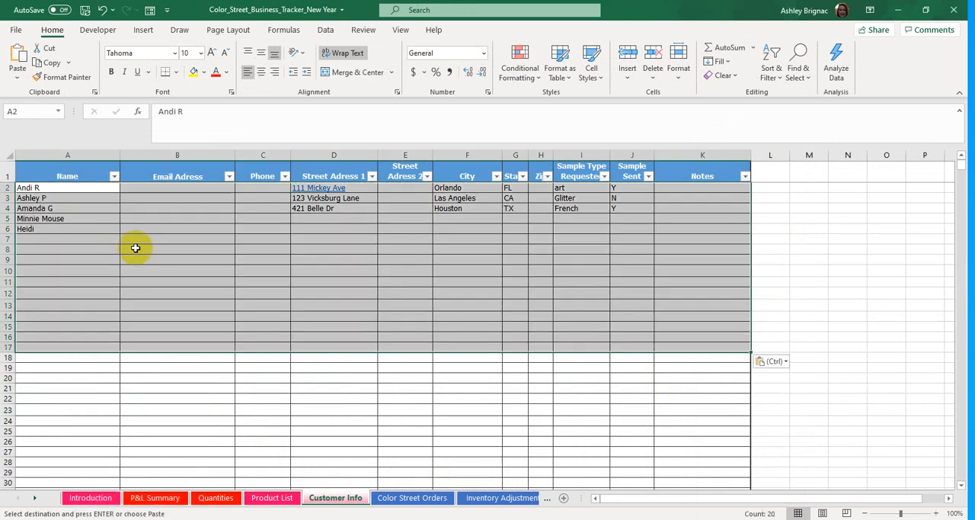
click(359, 454)
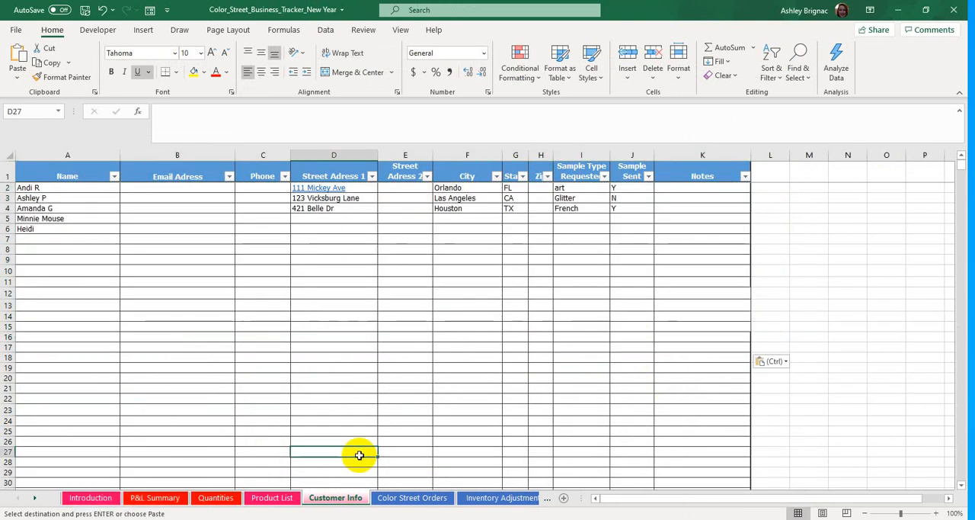
- Filter the New Year workbook's Quantities sheet to hide products with a blank Quantity Available
click(400, 499)
click(337, 499)
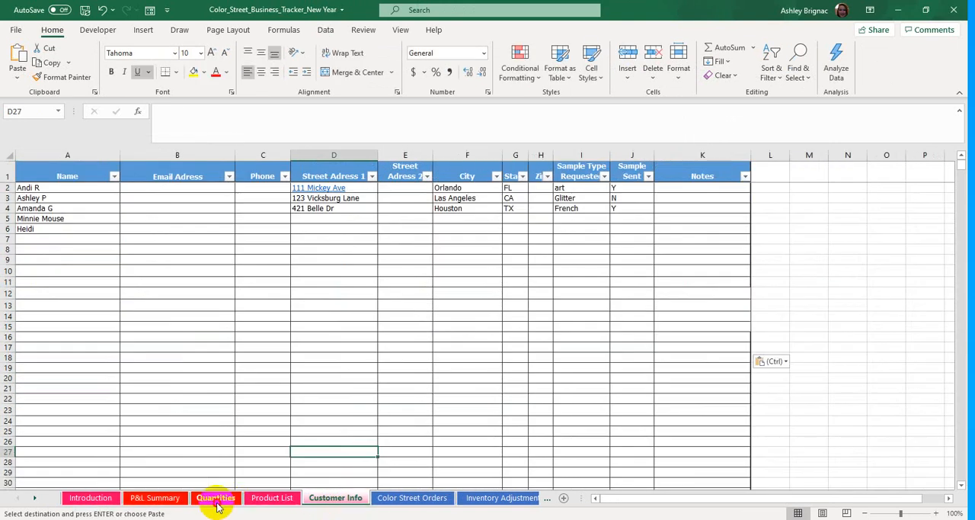
click(217, 498)
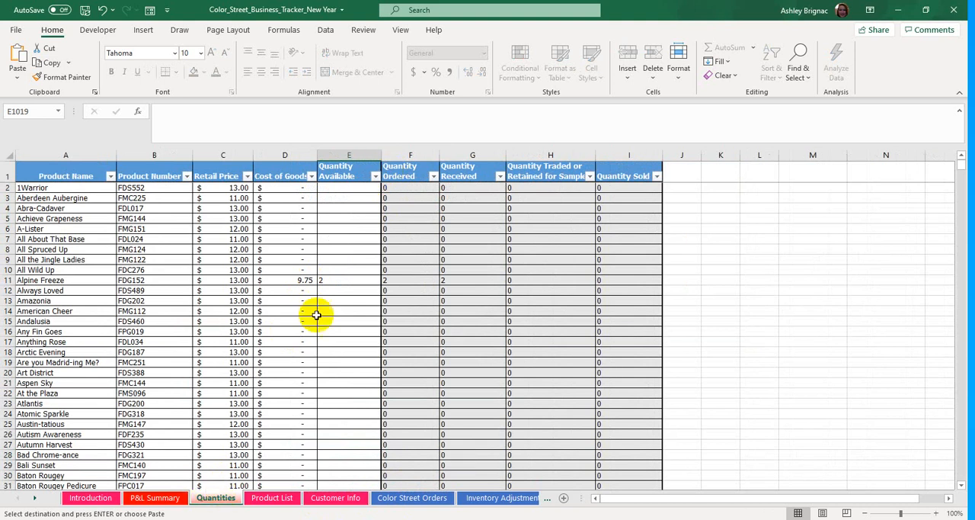
click(374, 176)
click(261, 354)
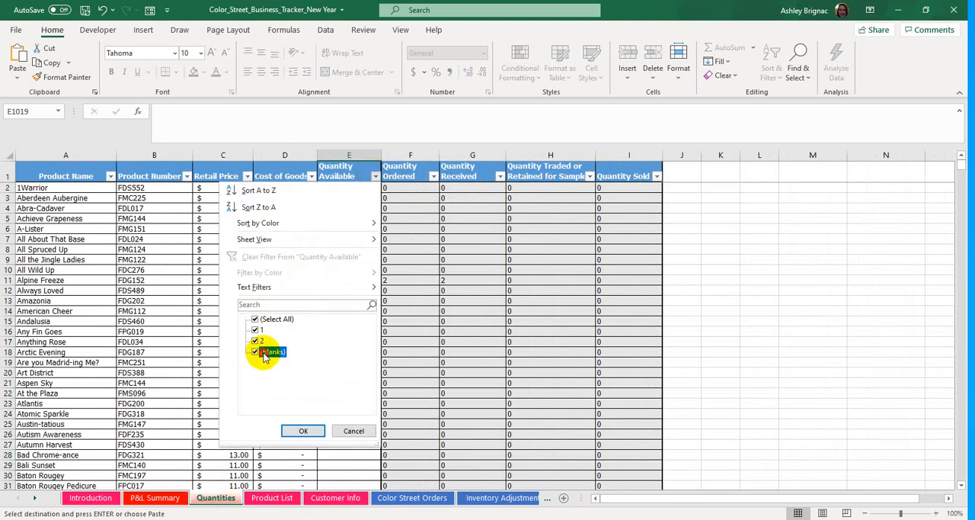
click(300, 432)
key(ctrl+c)
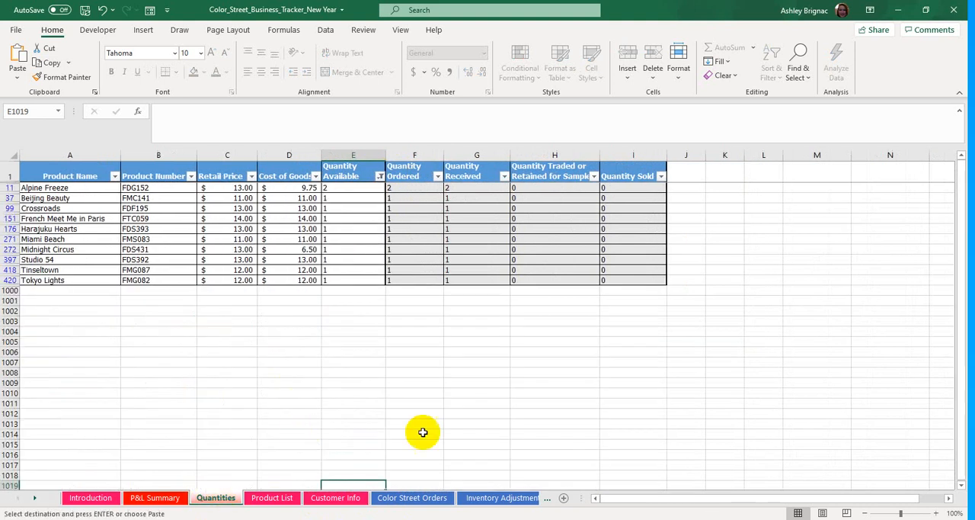
- Compare the filtered Quantities sheets of the SAMPLE and New Year workbooks to check the available quantities of the carried-over products
click(467, 494)
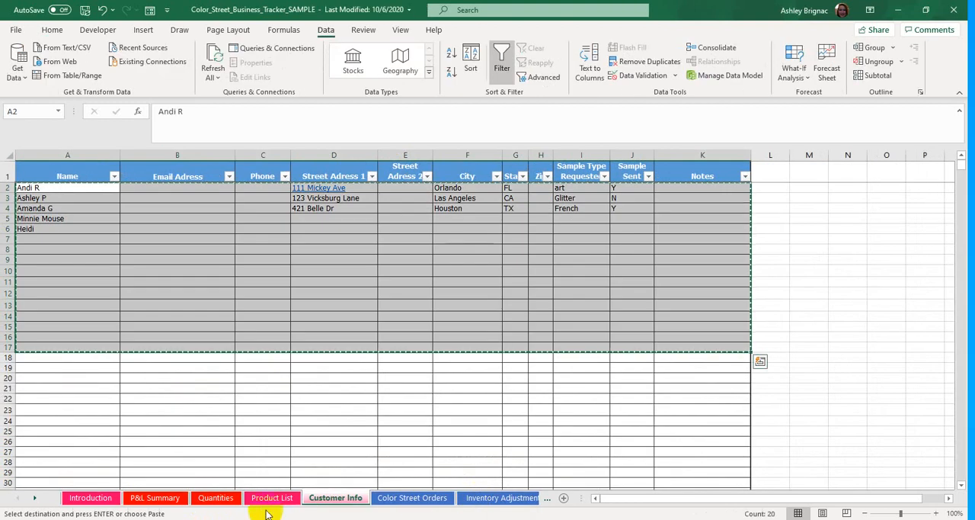
click(218, 496)
click(371, 393)
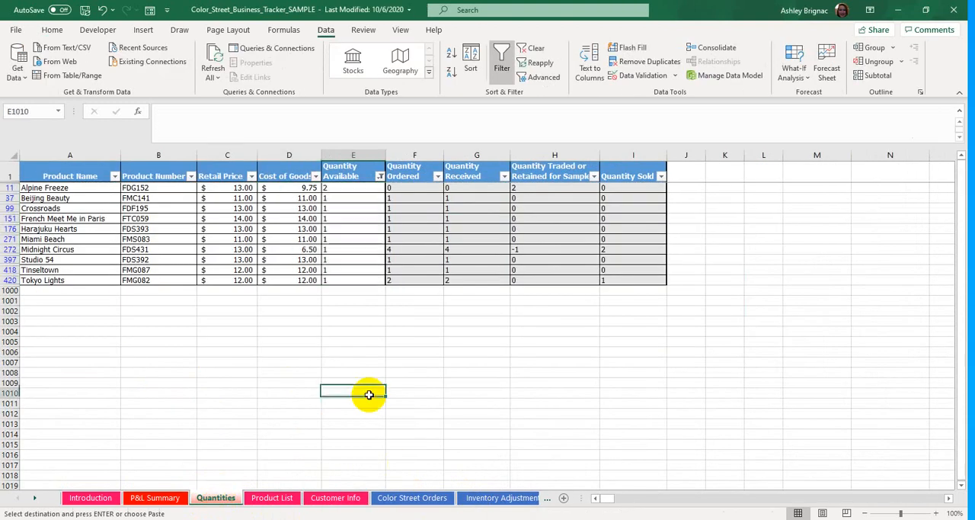
mouse_move(289, 500)
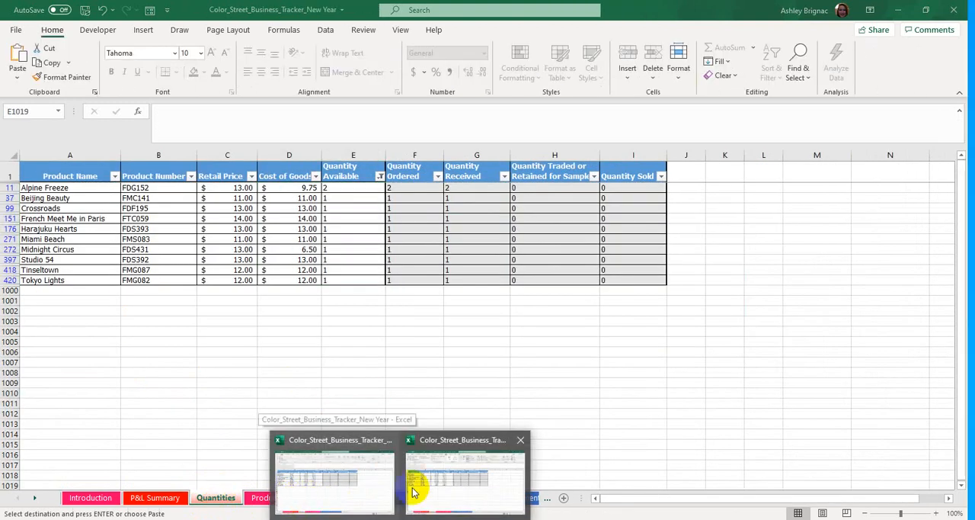
click(435, 484)
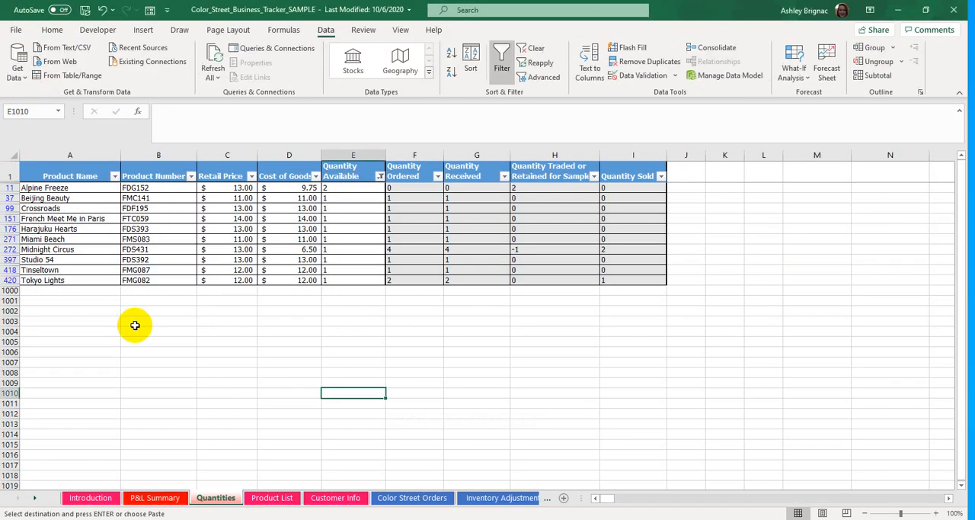